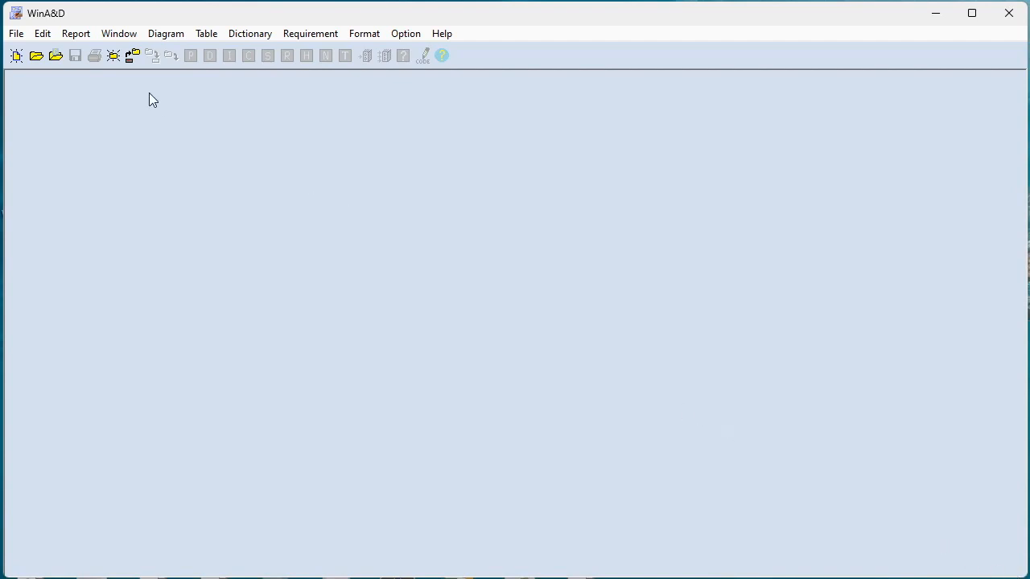
Open the Matrix\Factory.pj project, then reposition and enlarge the Matrix.rqt requirement window
click(131, 56)
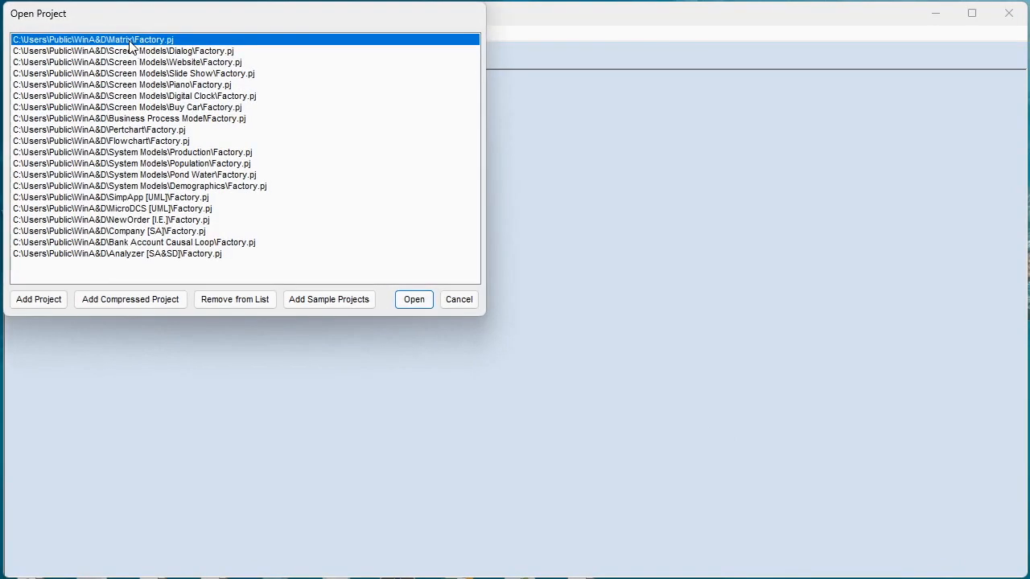
double_click(133, 40)
drag(245, 120, 543, 91)
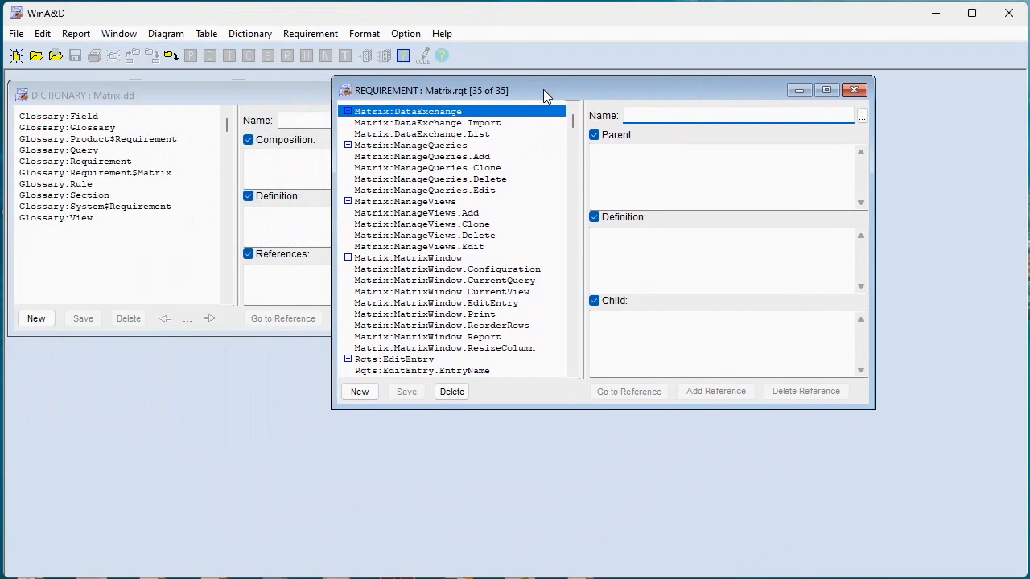
drag(872, 410, 1018, 570)
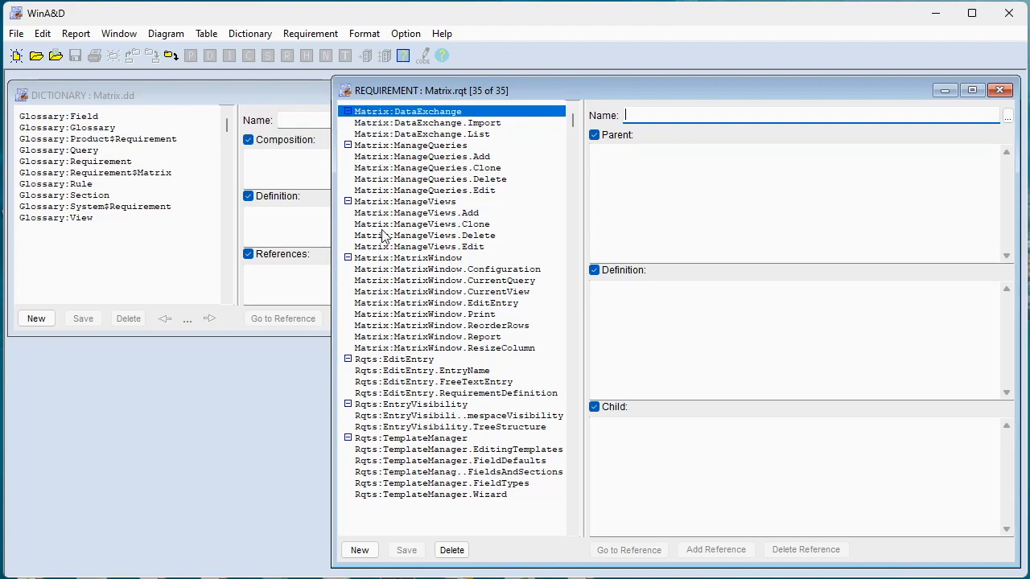
Start a new requirement entry with the namespace Matrix and the group name DataExchange
click(360, 550)
drag(346, 409, 723, 158)
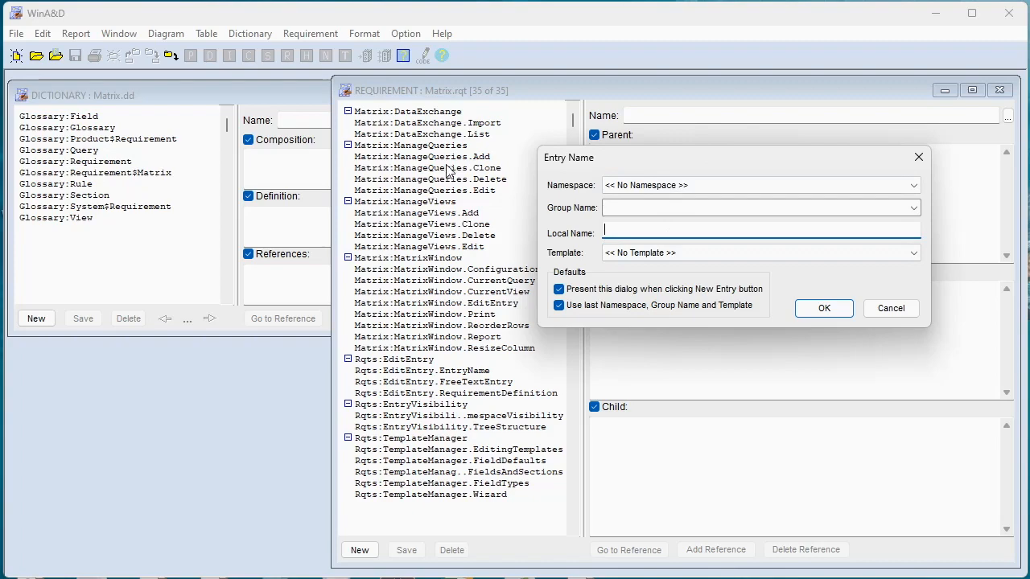
click(678, 188)
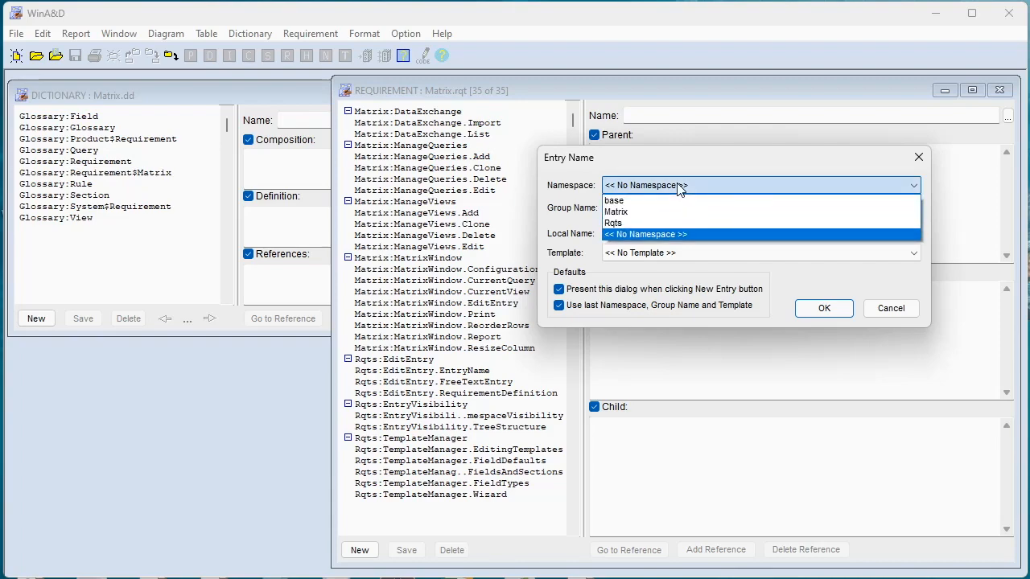
click(616, 211)
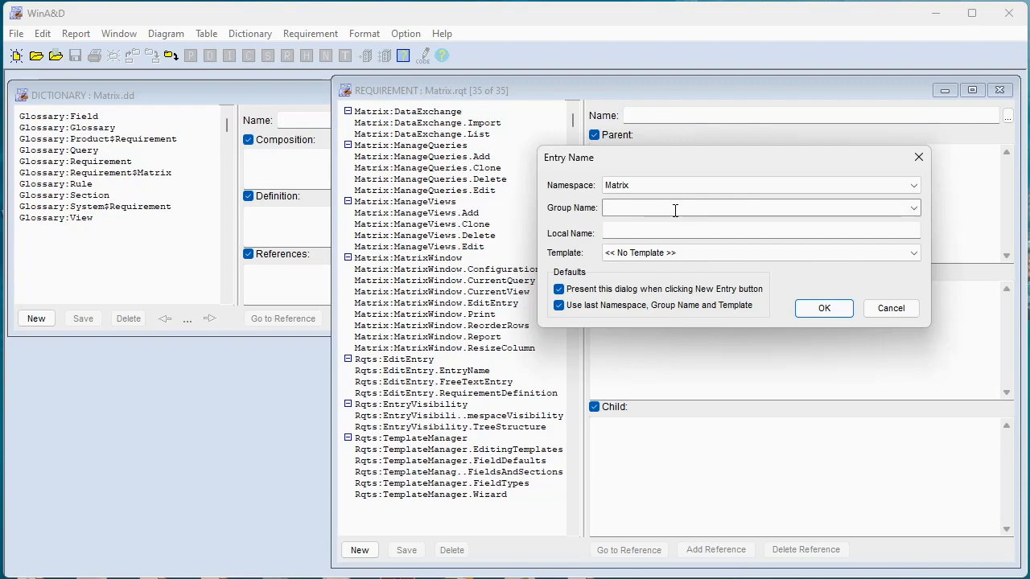
click(915, 208)
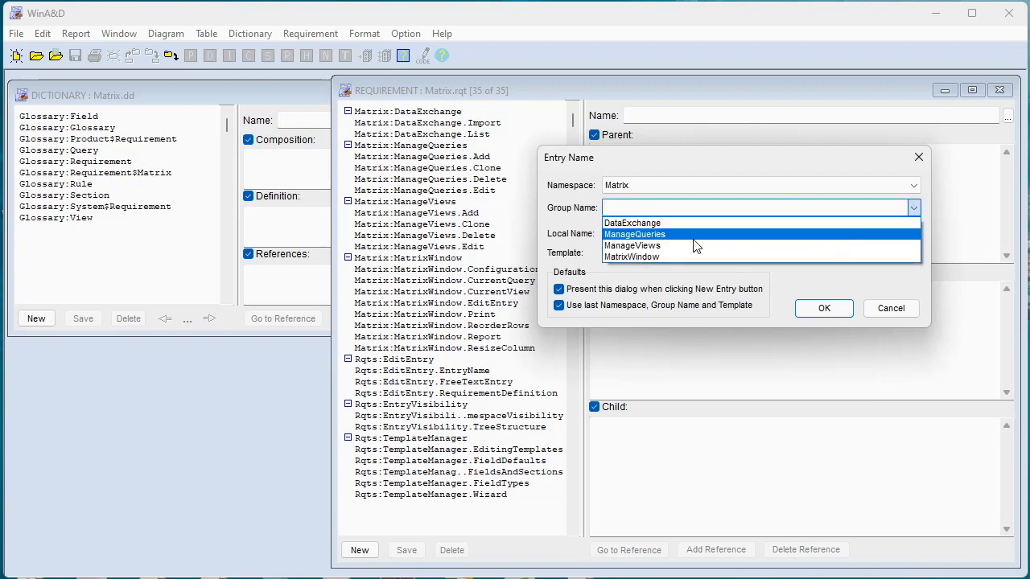
click(658, 223)
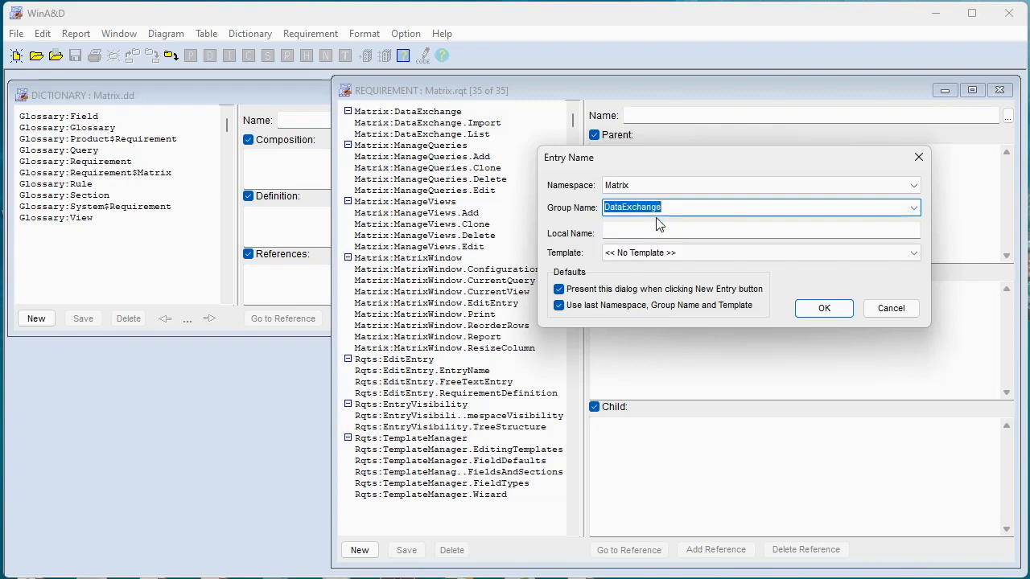
Give the new entry the local name RqtX and the Standard template, and create it
click(616, 231)
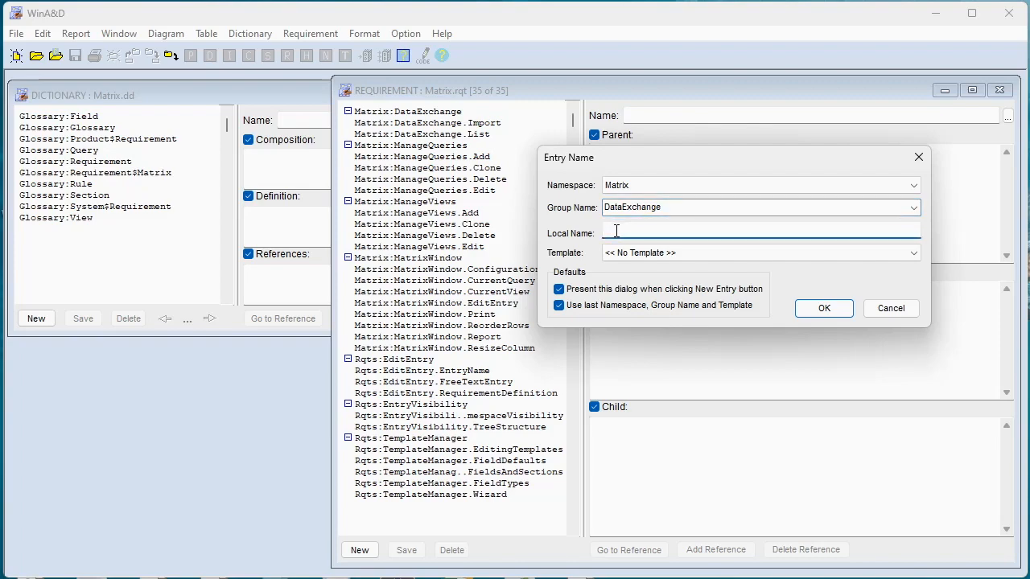
text(RqtX)
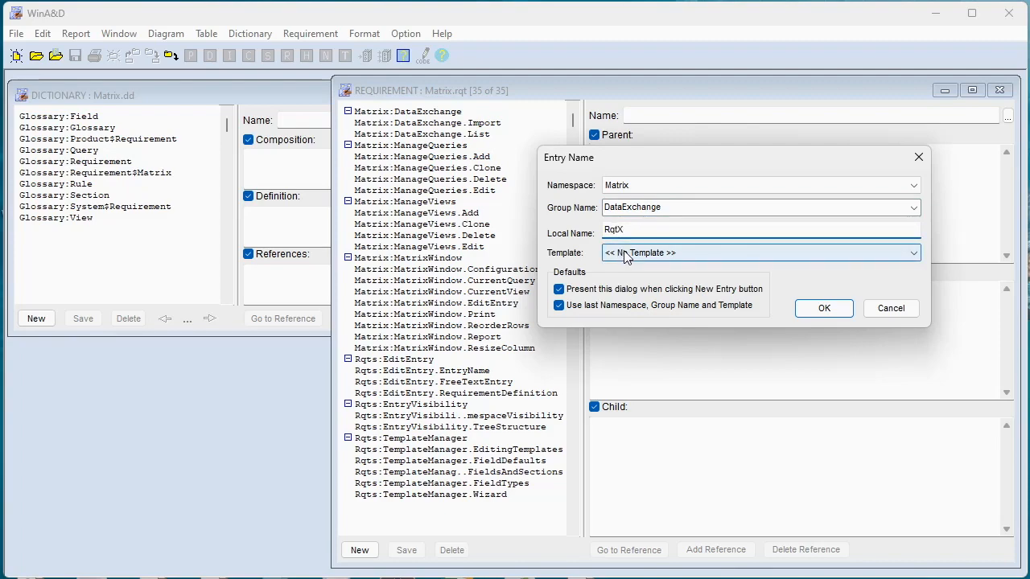
click(627, 255)
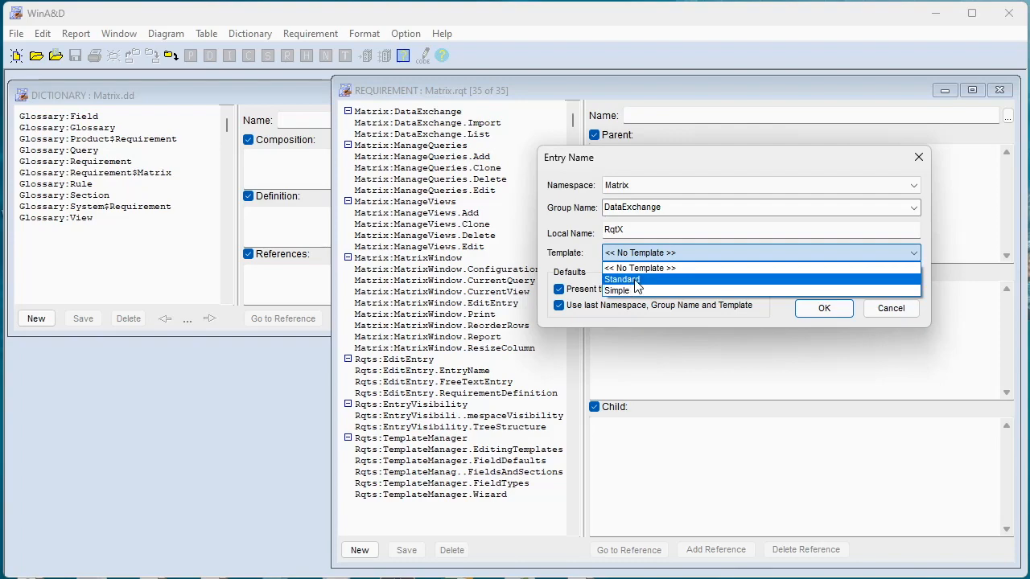
click(637, 281)
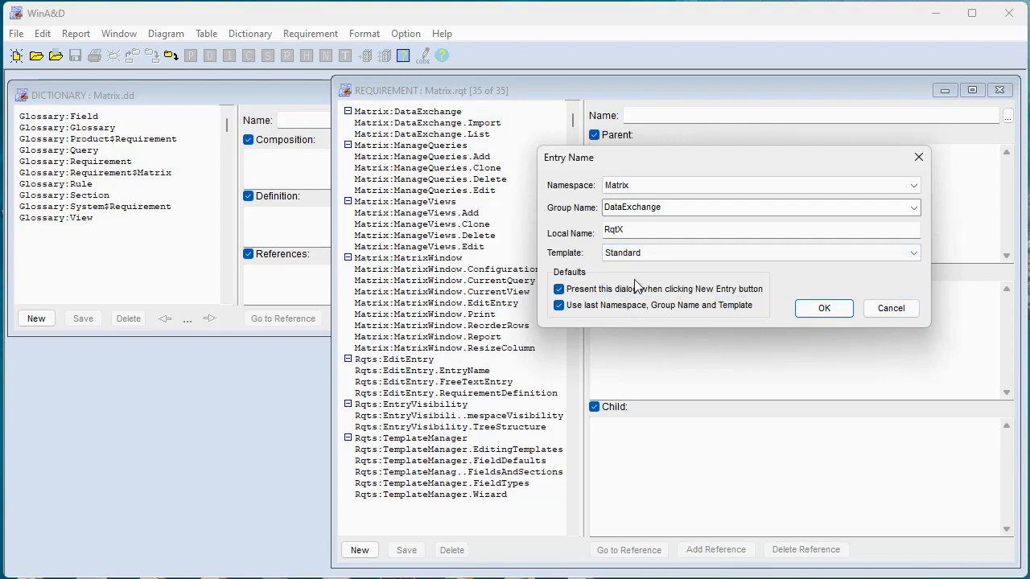
click(824, 309)
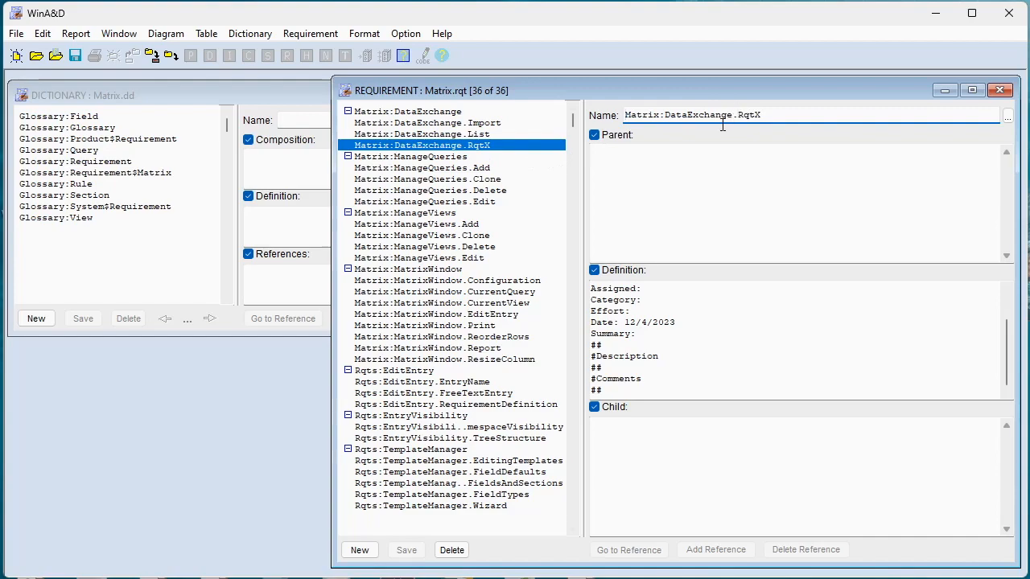
Open the definition of Matrix:DataExchange.RqtX and view its Comments and Details sections
double_click(648, 321)
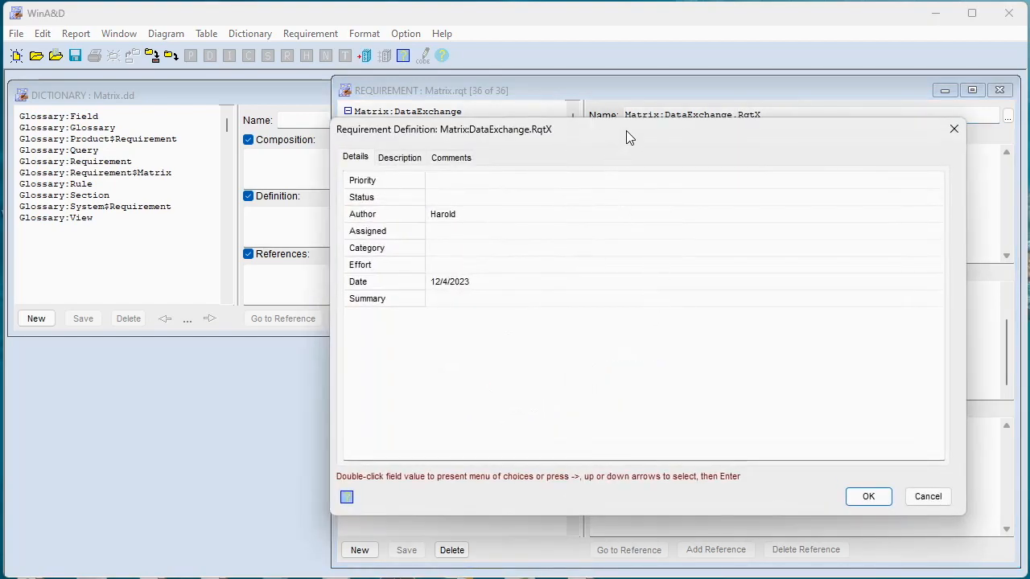
drag(632, 130, 669, 137)
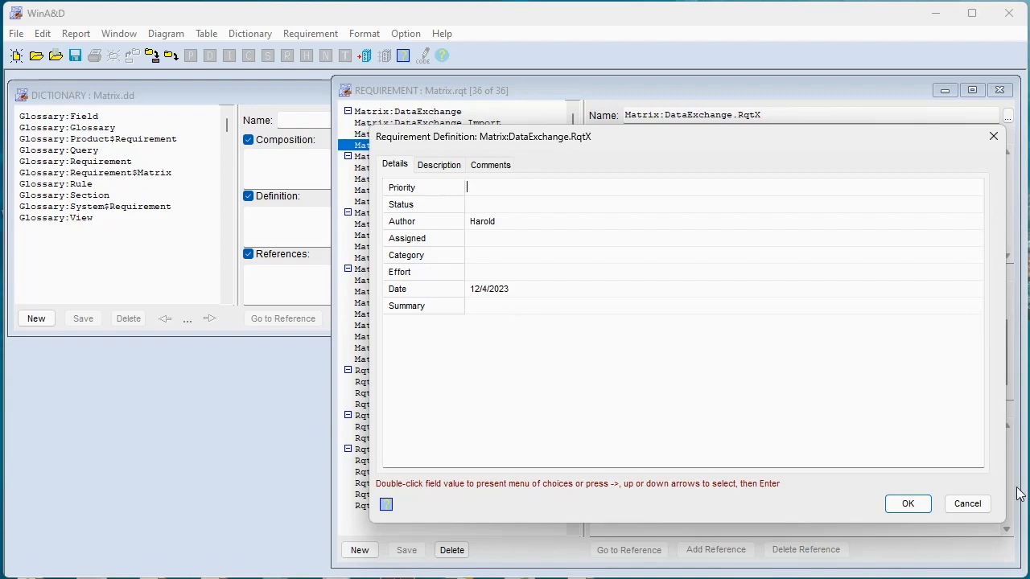
drag(483, 137, 379, 128)
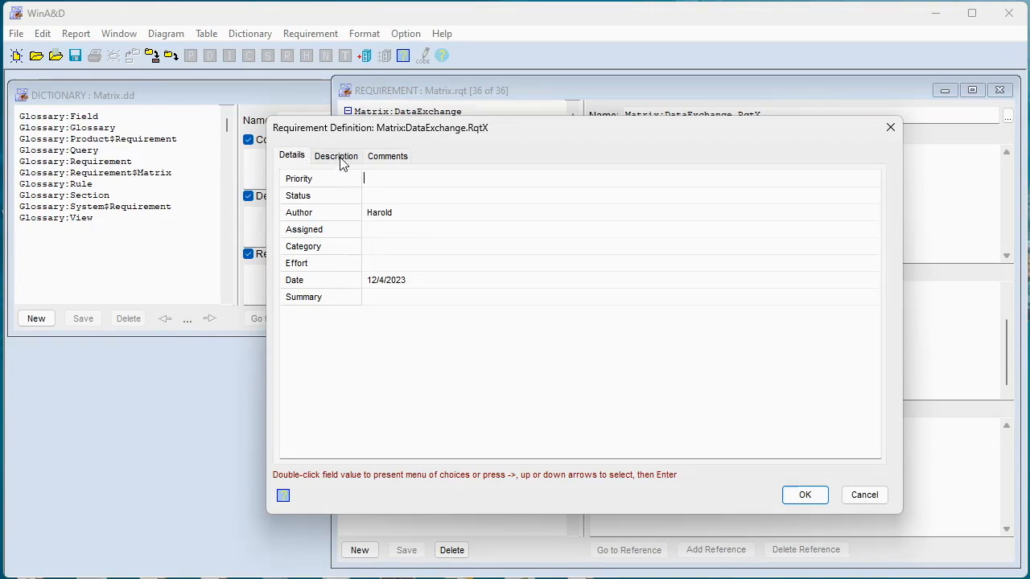
click(380, 159)
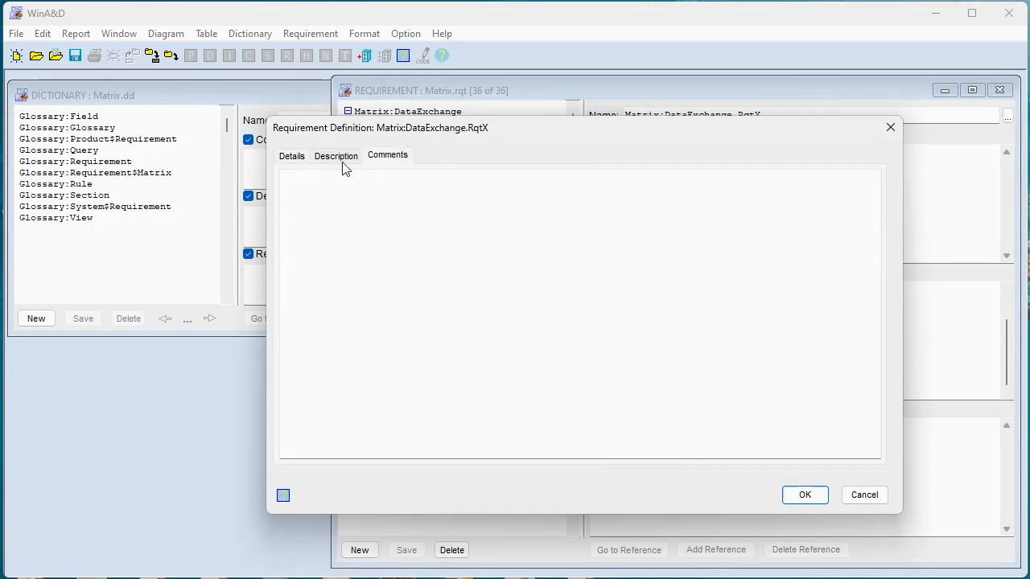
click(298, 162)
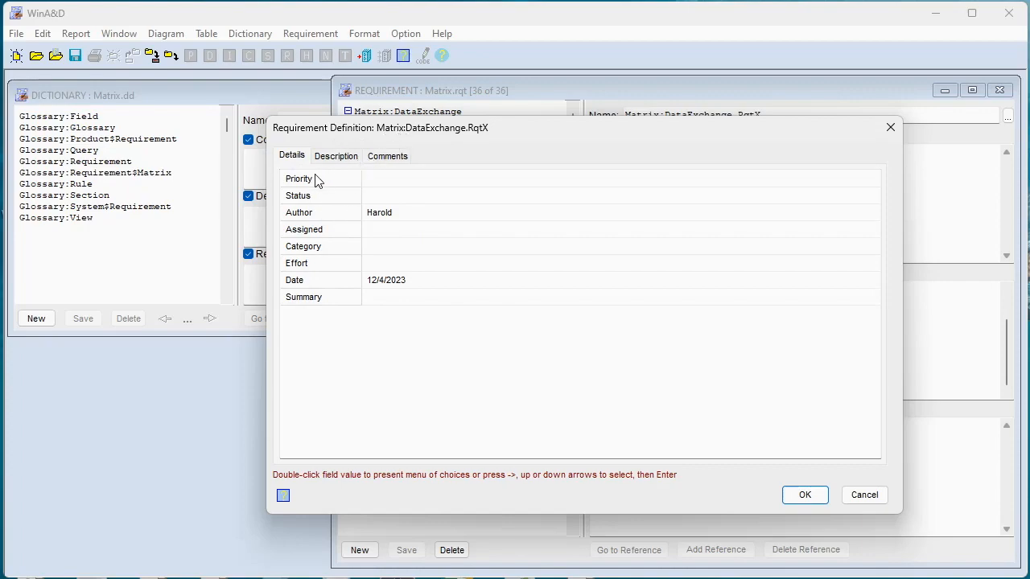
Set the requirement's Priority to Low and its Status to Proposed
double_click(392, 177)
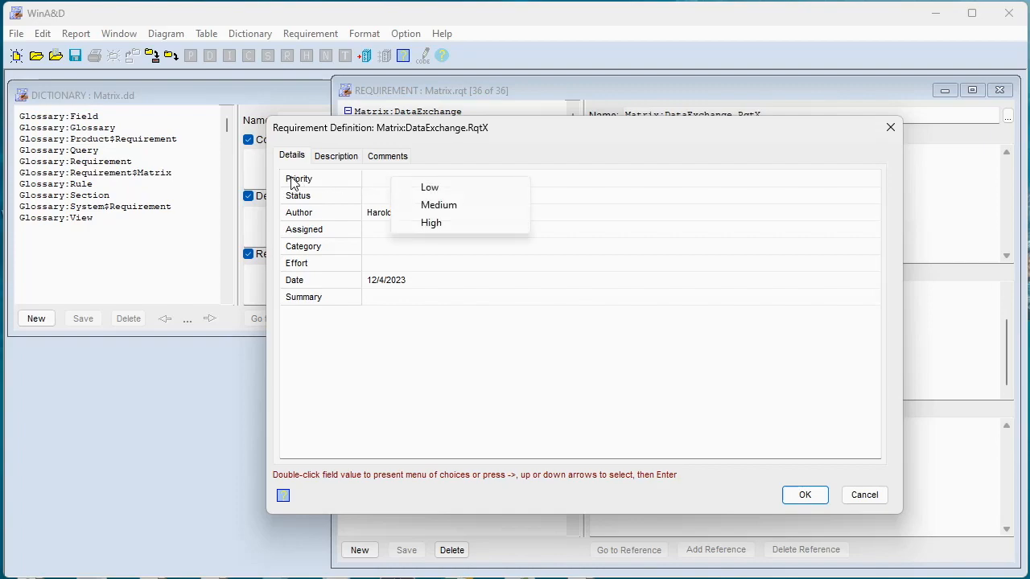
click(444, 193)
click(395, 200)
double_click(395, 201)
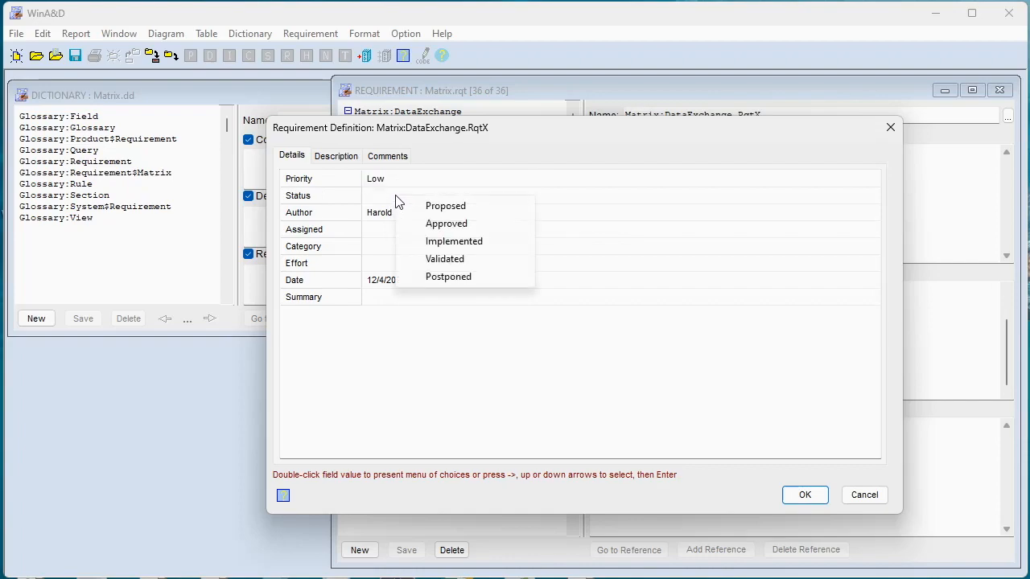
click(445, 208)
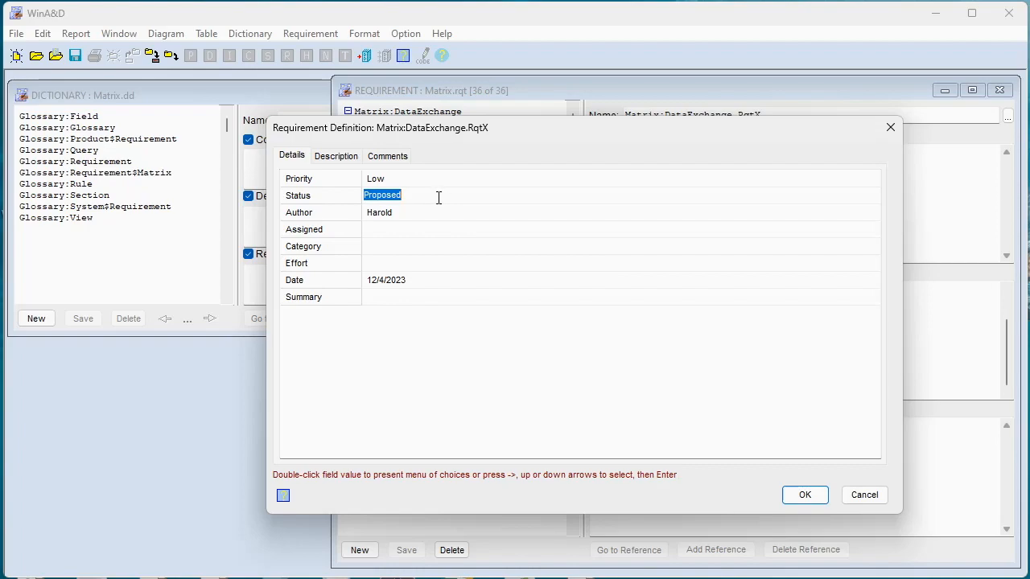
Examine the choices offered for the requirement's Status and Category fields without picking any
double_click(439, 195)
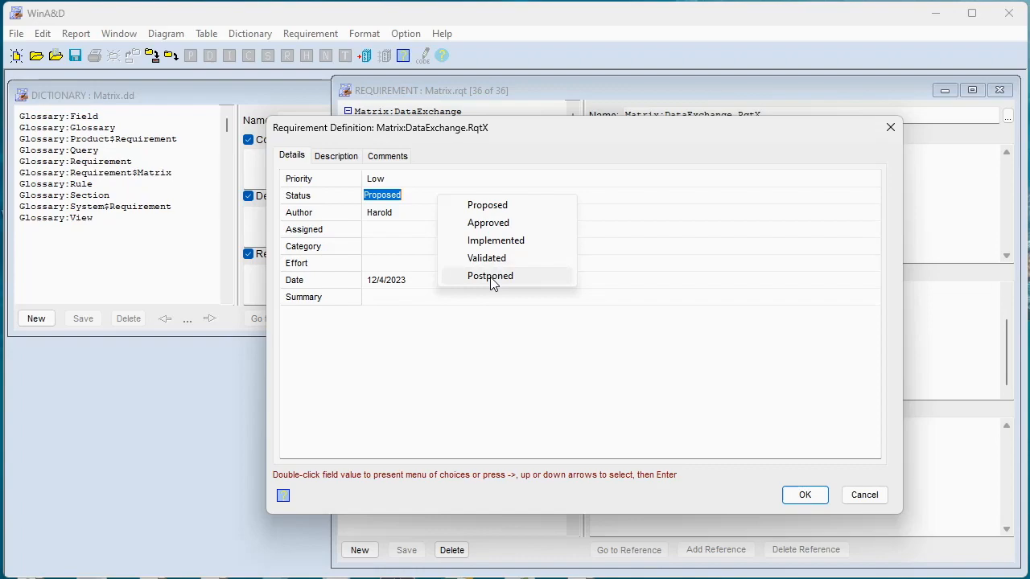
click(381, 251)
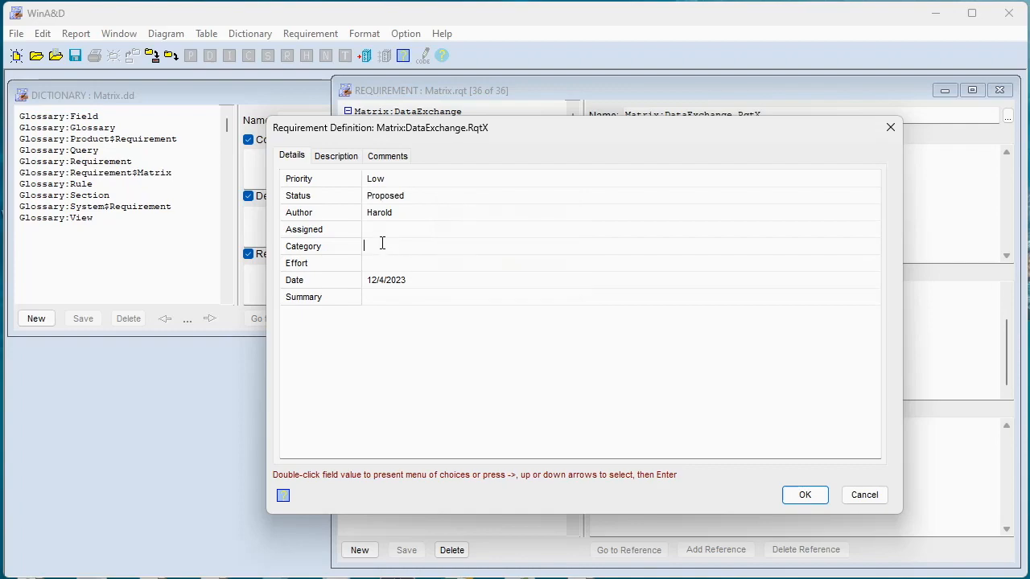
double_click(382, 244)
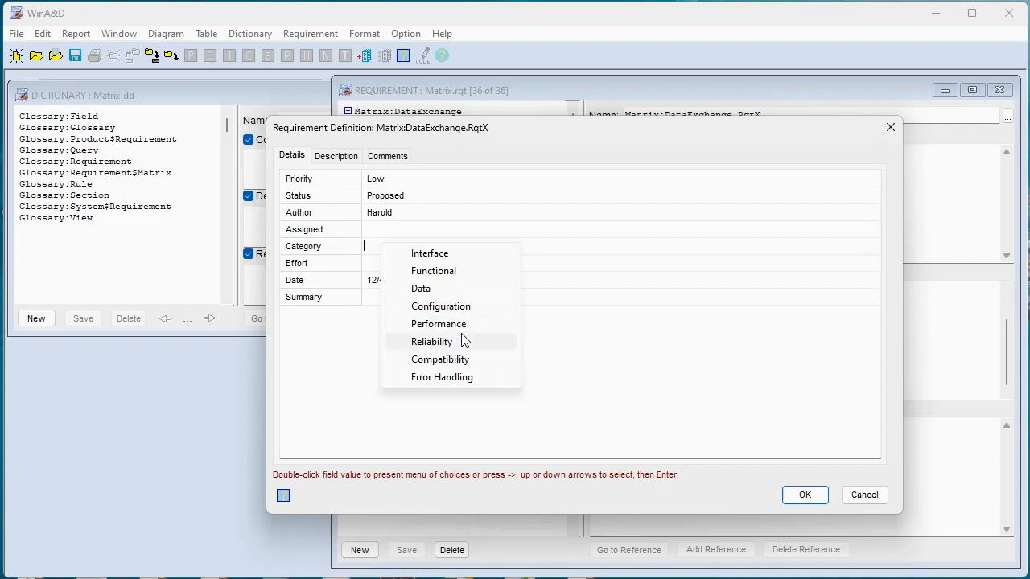
click(671, 283)
click(671, 283)
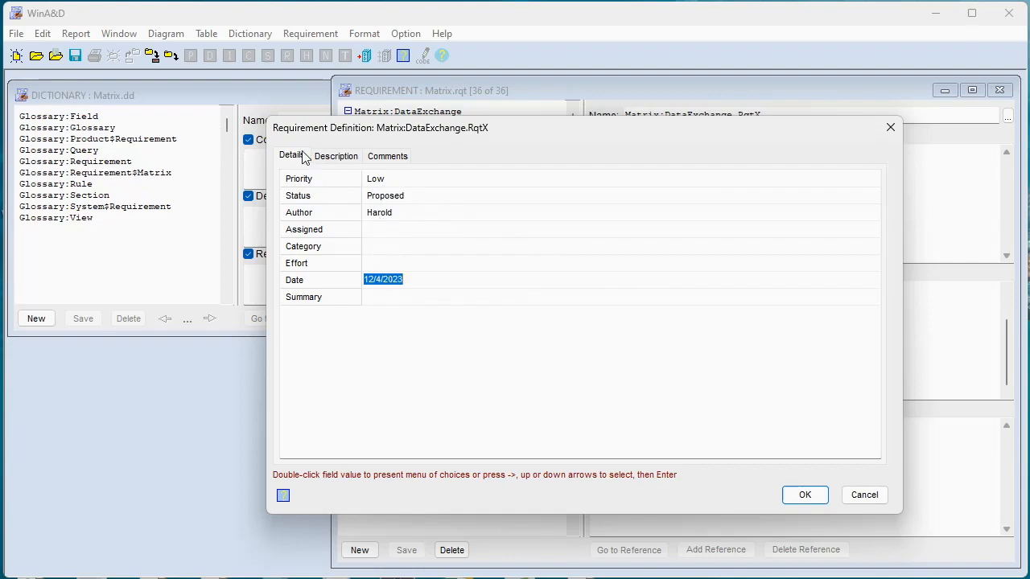
Look through the requirement's Description, Comments and Details sections, and close the definition without saving
click(337, 156)
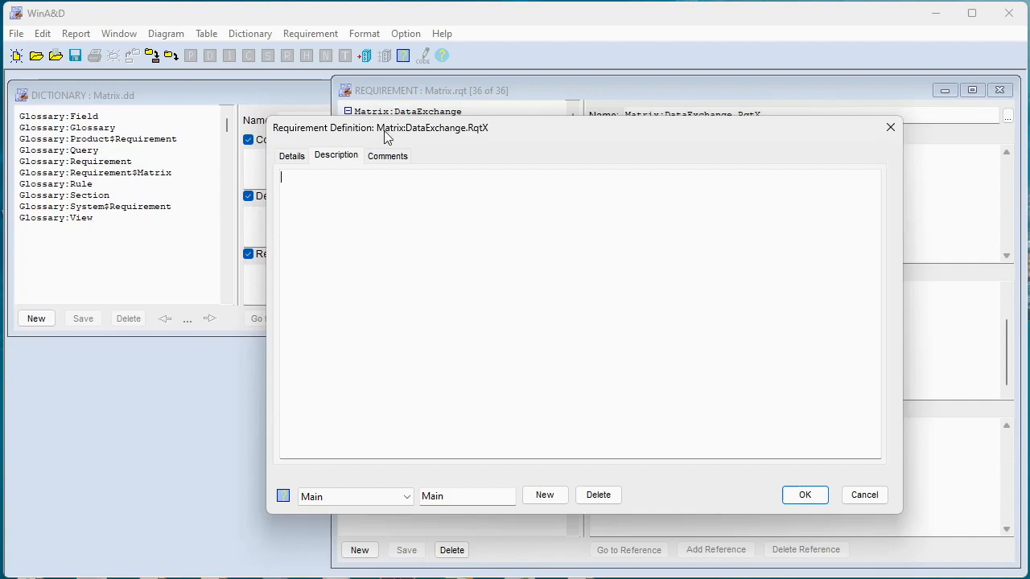
click(382, 157)
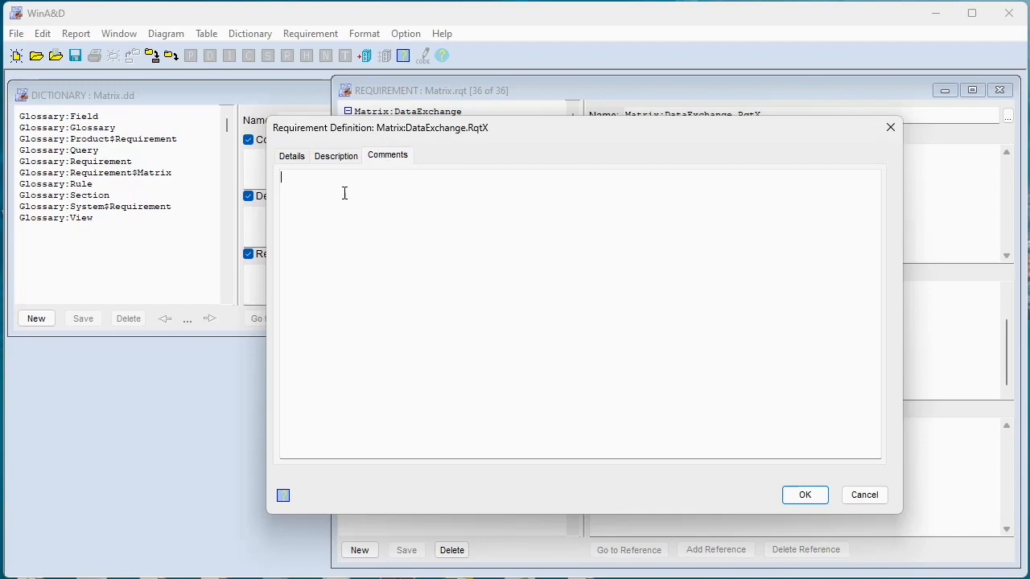
click(303, 159)
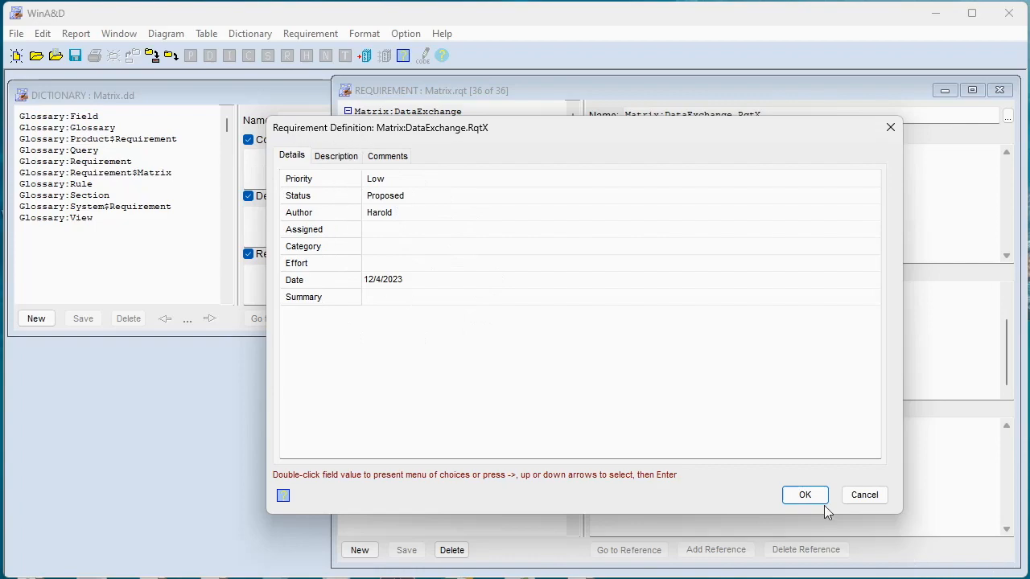
click(863, 495)
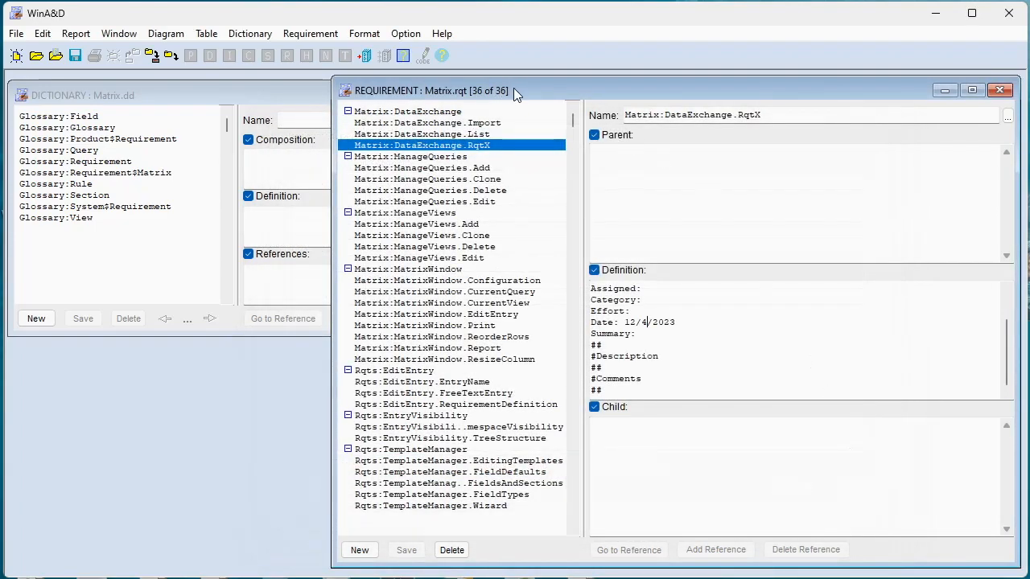
Open the Template Manager for Matrix.rqt and examine the Standard and Simple template definitions
click(306, 33)
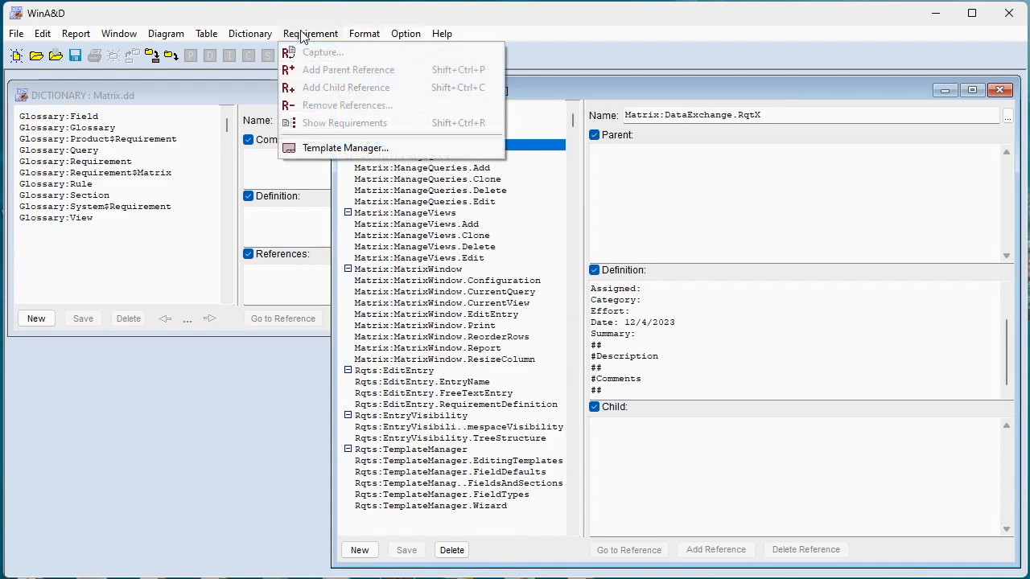
click(338, 147)
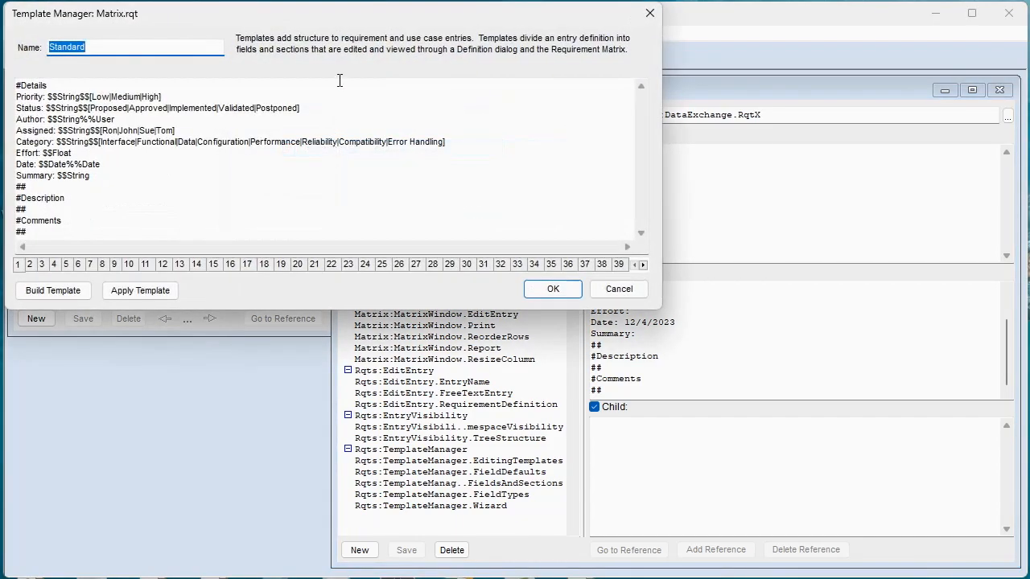
drag(360, 20, 563, 157)
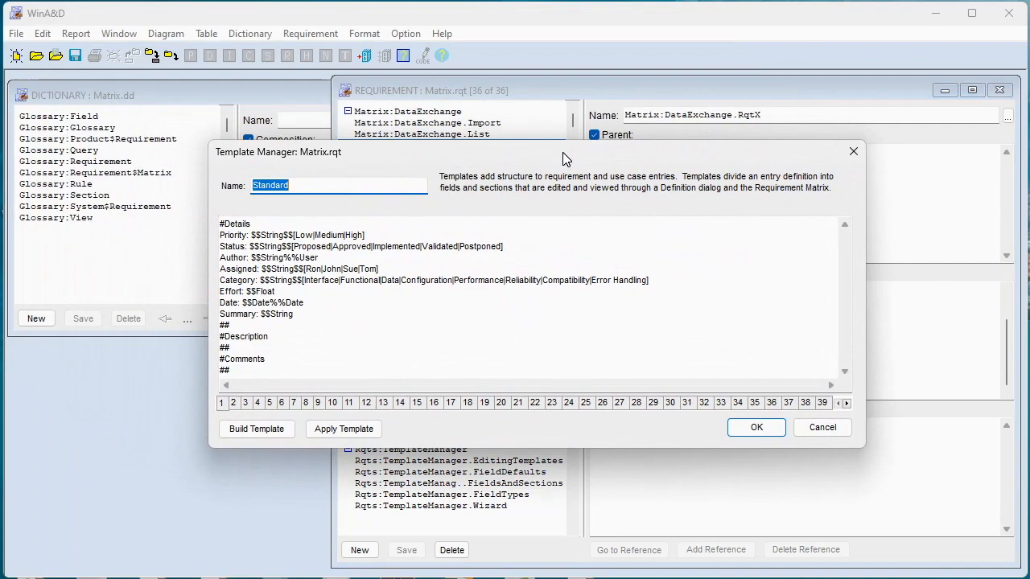
click(233, 403)
click(247, 403)
click(257, 403)
click(234, 404)
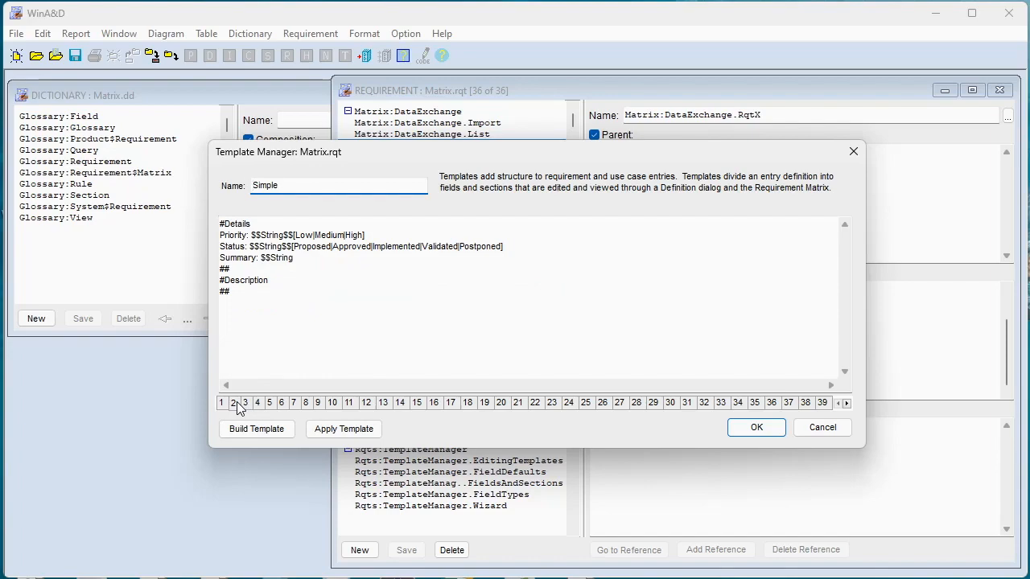
Load the Standard template in the Template Builder and examine its Priority, Status and Description definitions
click(222, 403)
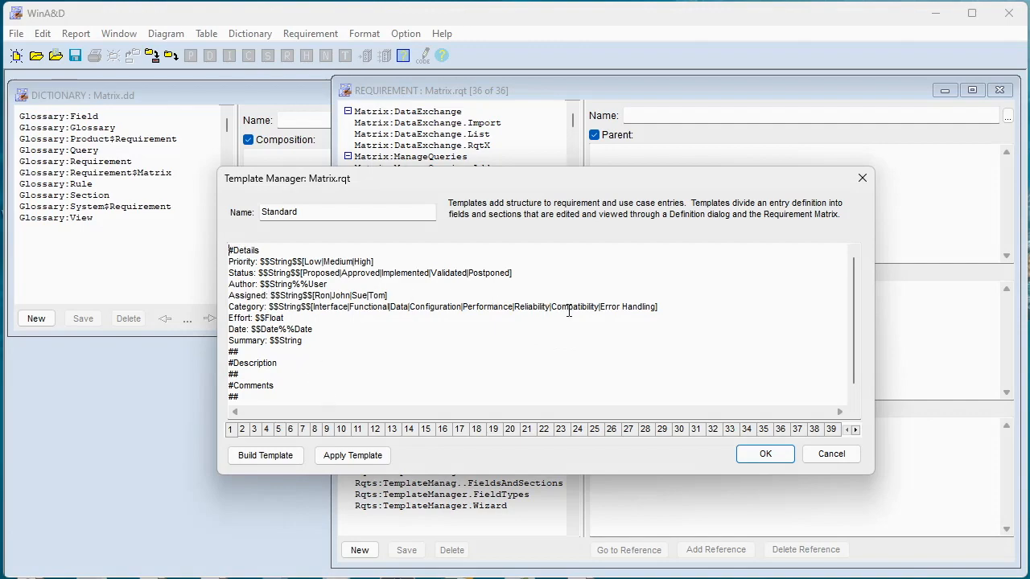
click(250, 456)
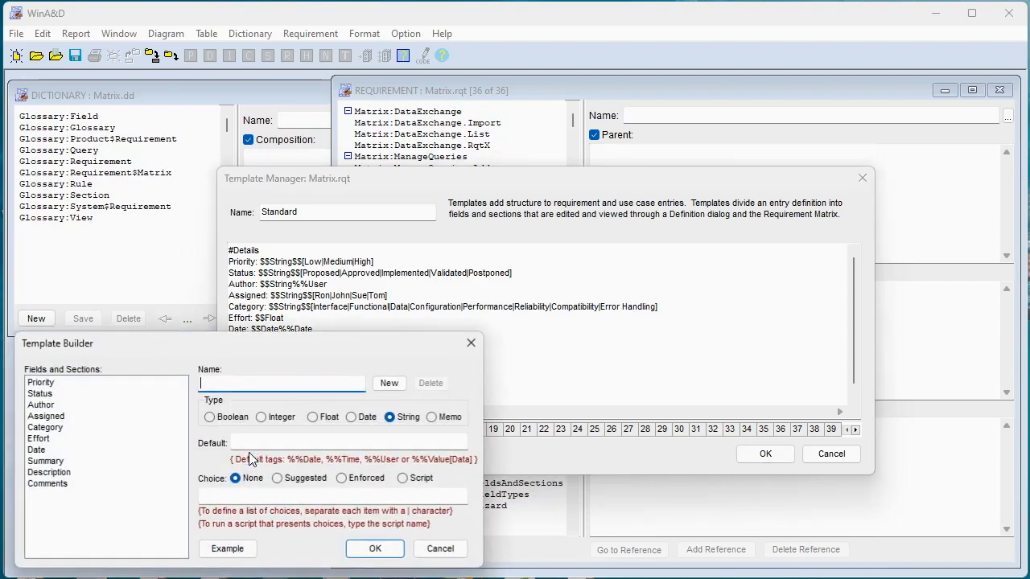
drag(237, 351, 548, 215)
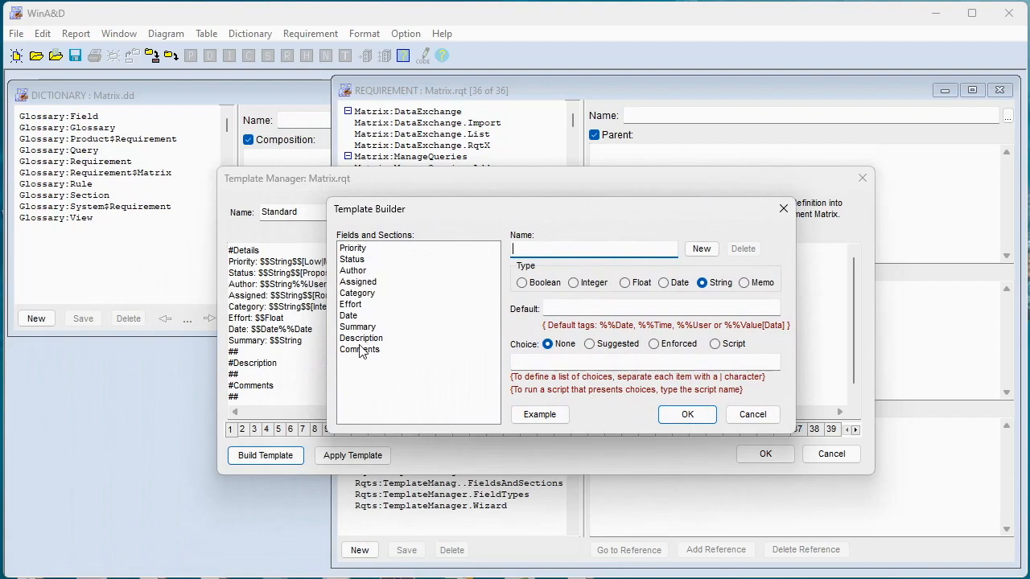
click(362, 250)
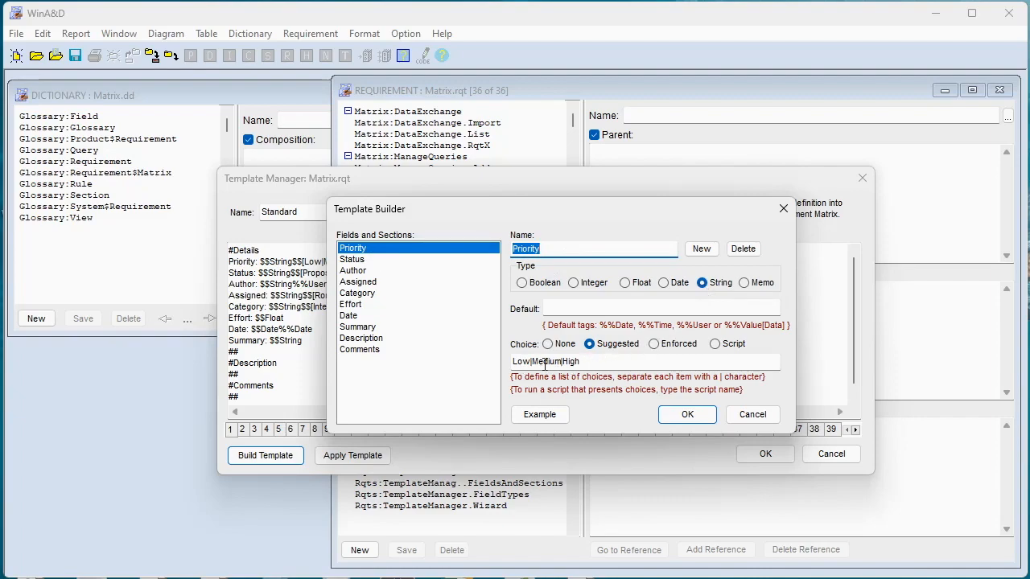
click(362, 259)
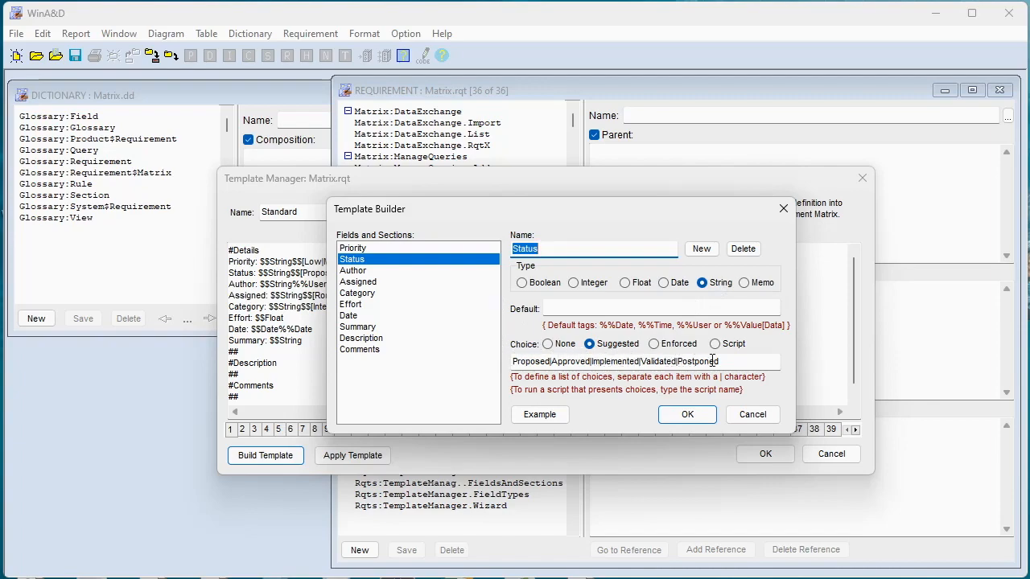
click(364, 338)
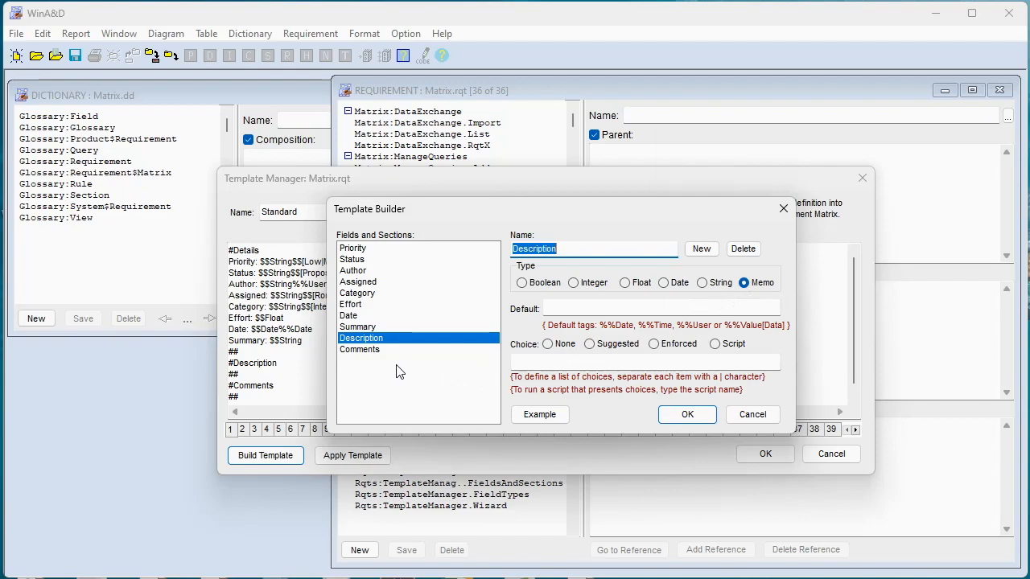
Add a String field named Test to the Standard template with an enforced choice list of three tester first names
click(705, 249)
text(Test)
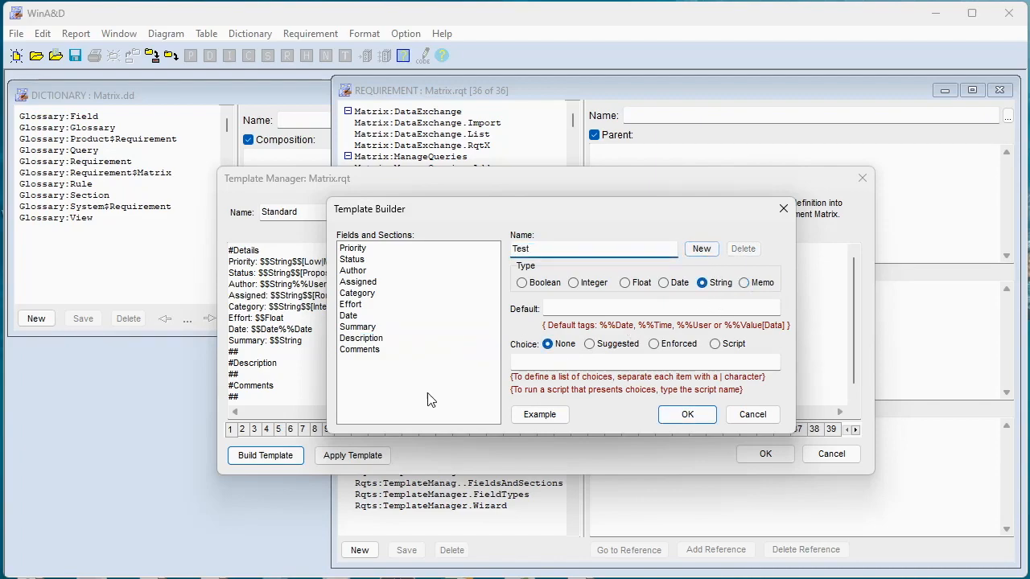
click(548, 362)
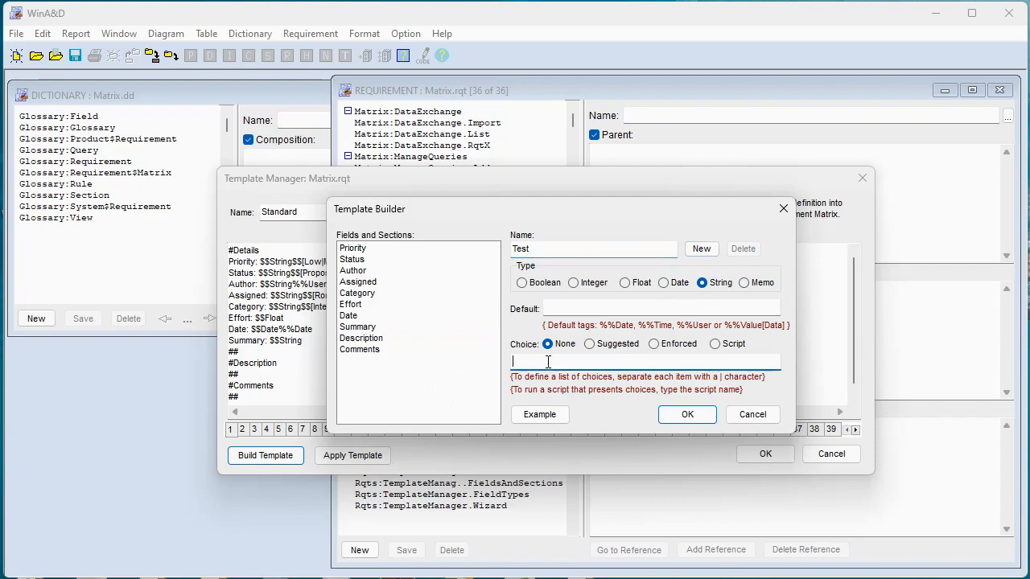
text(Sue|Tom)
click(654, 344)
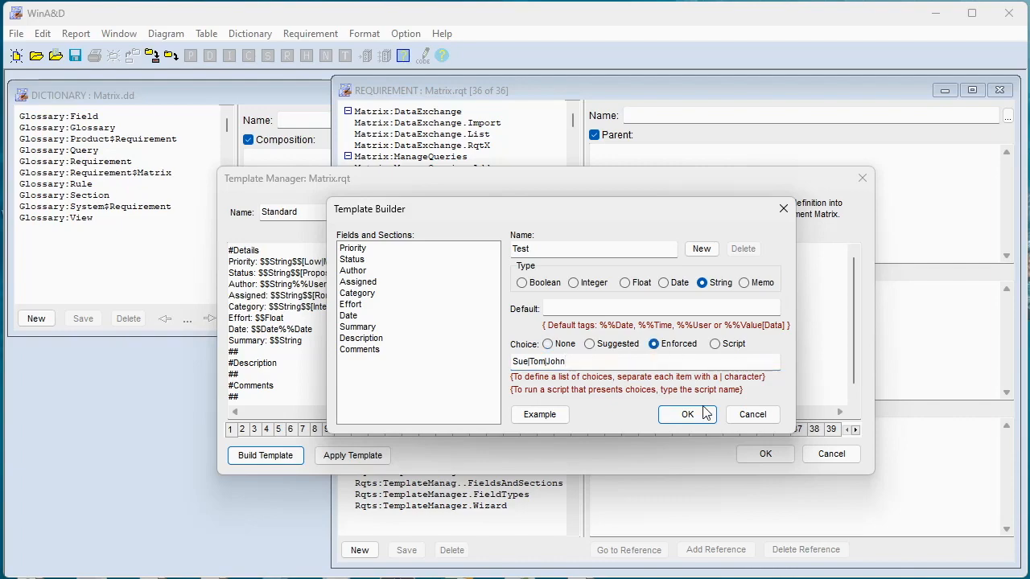
click(686, 251)
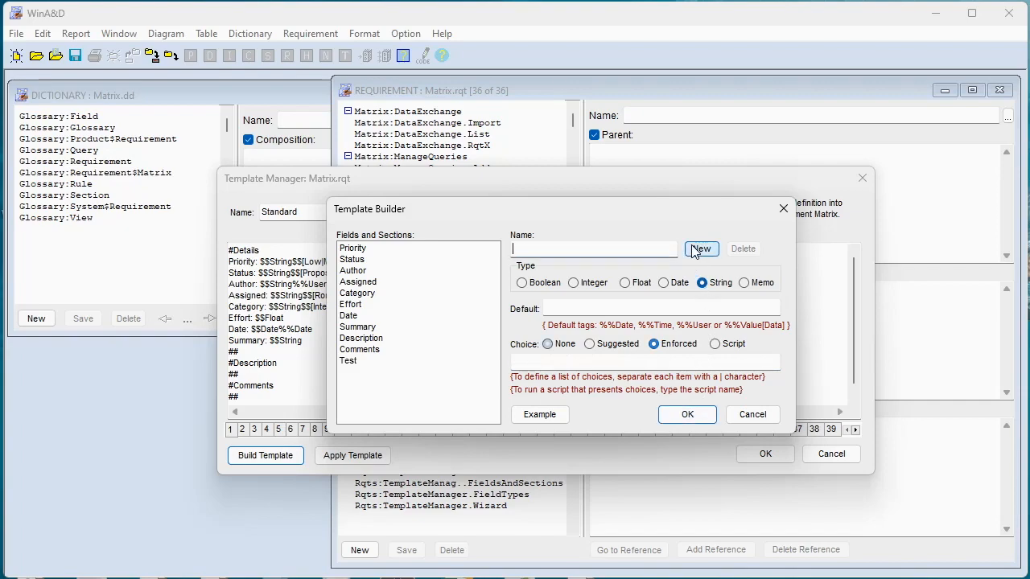
Rename the Test field to Tester and save the updated Standard template
click(358, 362)
click(541, 249)
text(er)
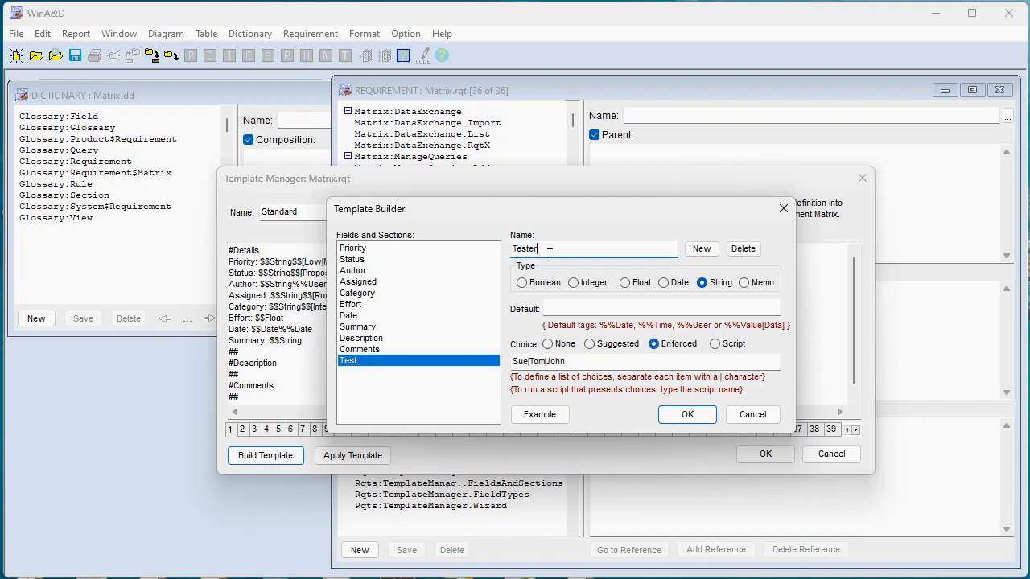
click(700, 250)
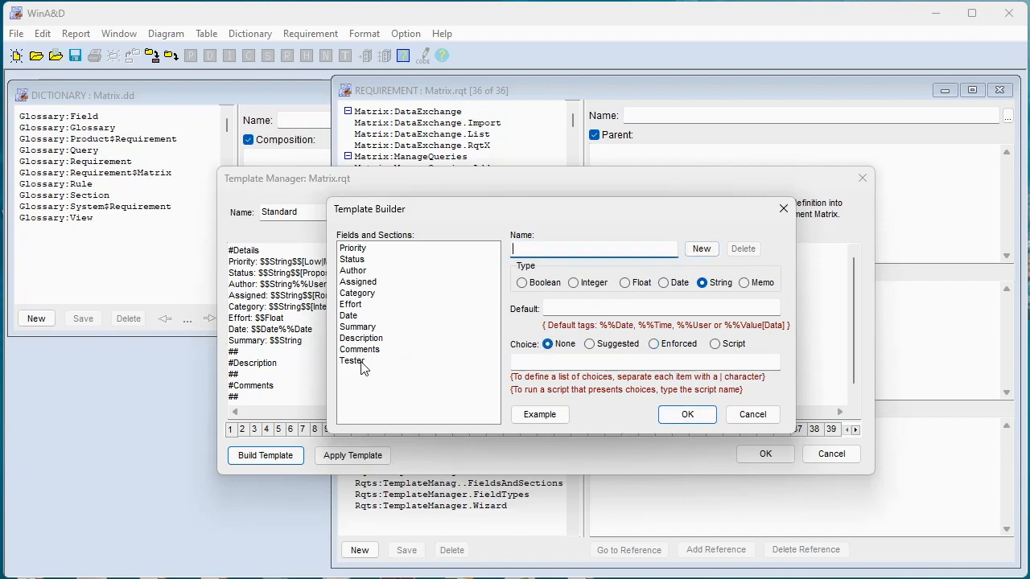
click(673, 416)
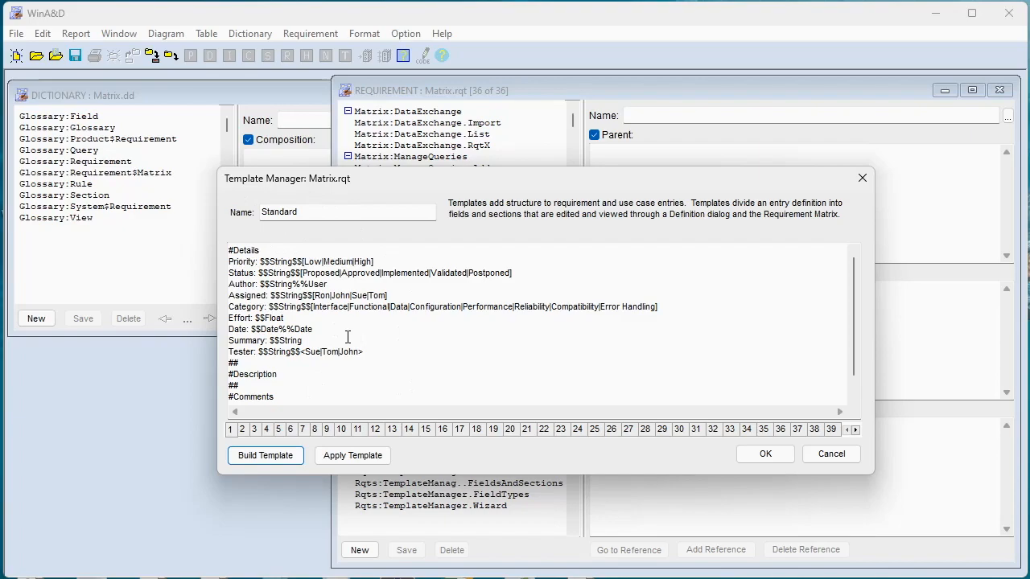
click(779, 456)
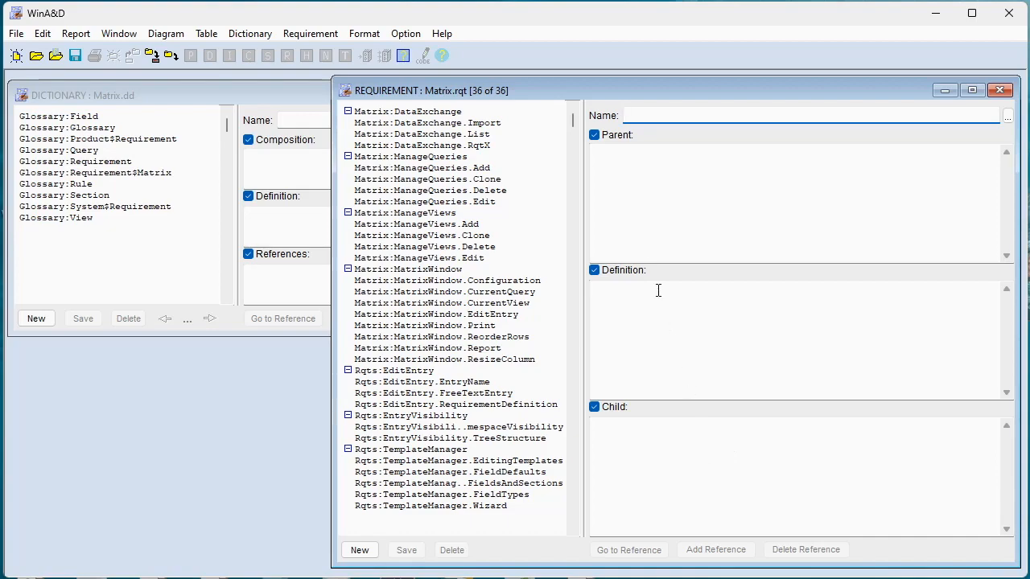
Create a requirement named Rqt2 in namespace Matrix, group DataExchange, based on the Standard template
click(347, 549)
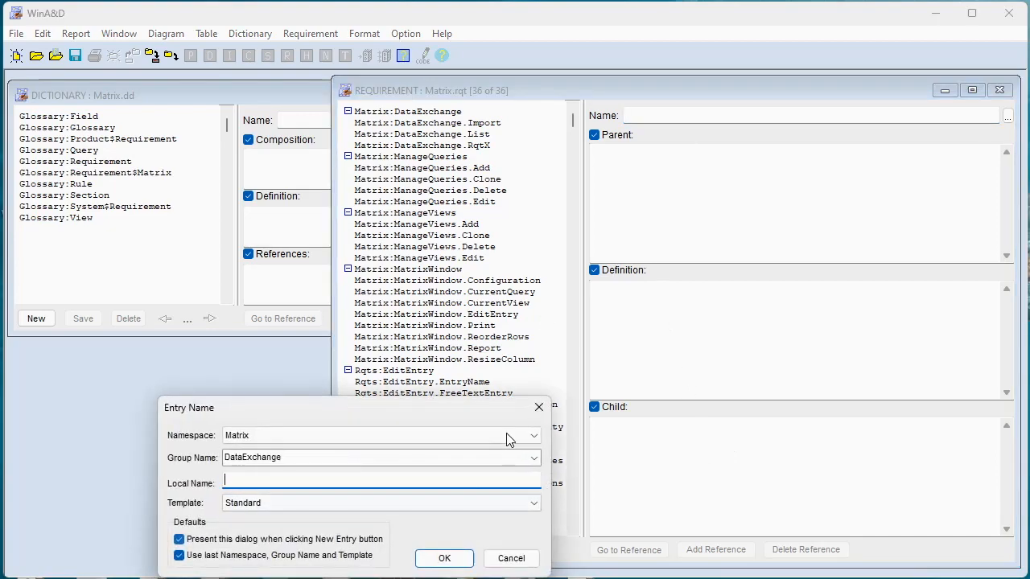
drag(365, 410, 594, 277)
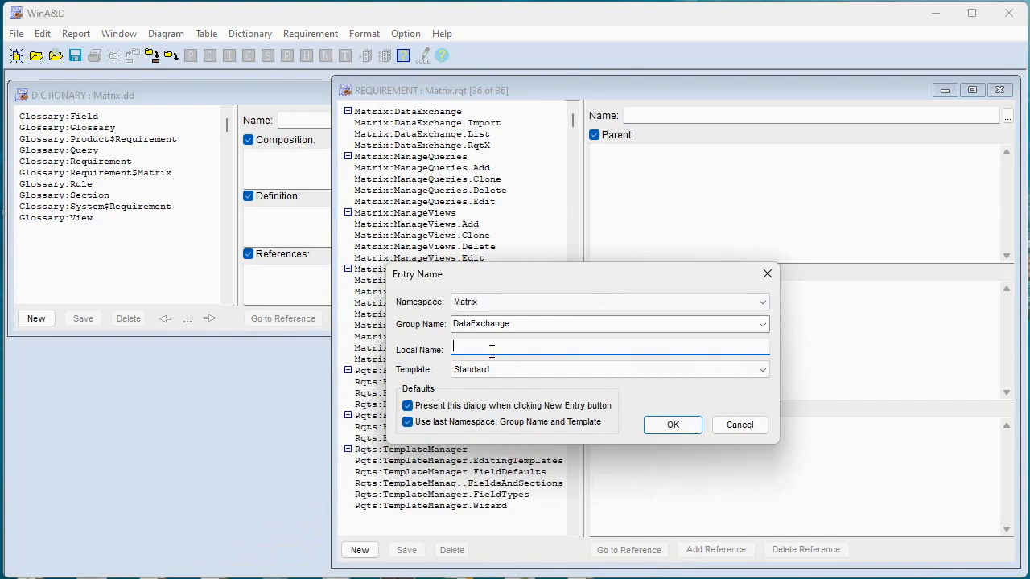
text(Rqt2)
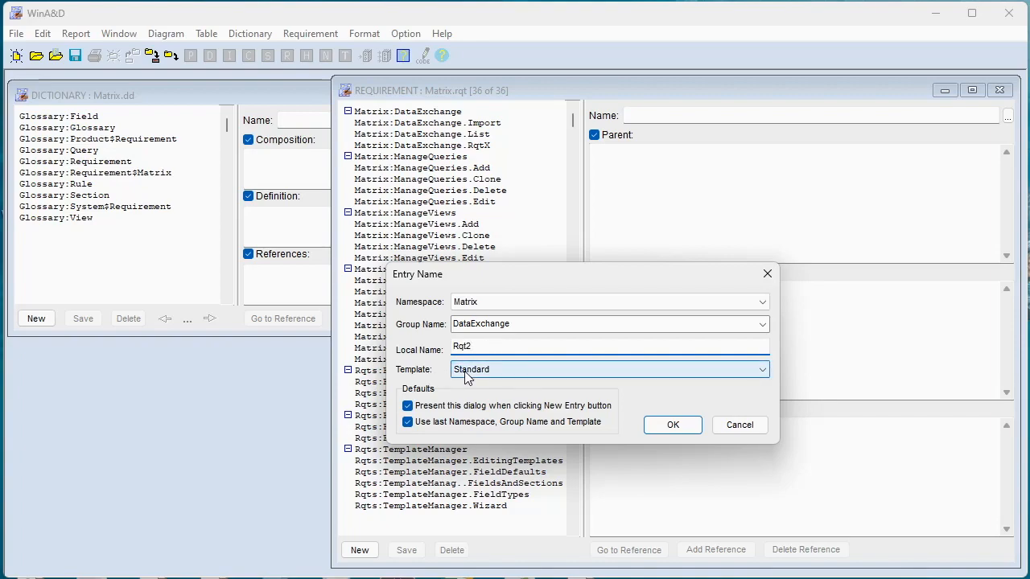
click(673, 424)
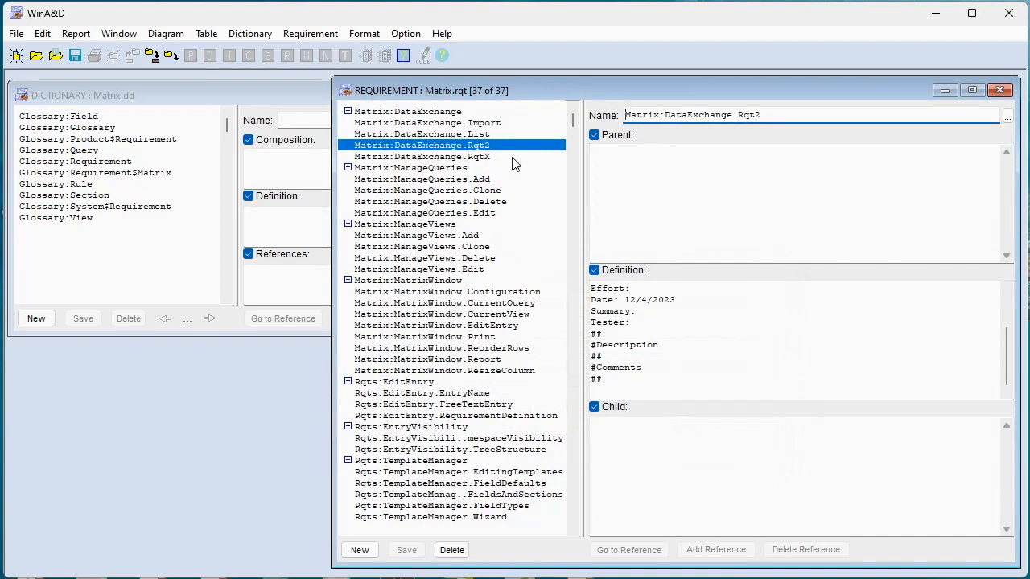
Open the Rqt2 requirement definition and set its Tester field to the second name offered
double_click(654, 345)
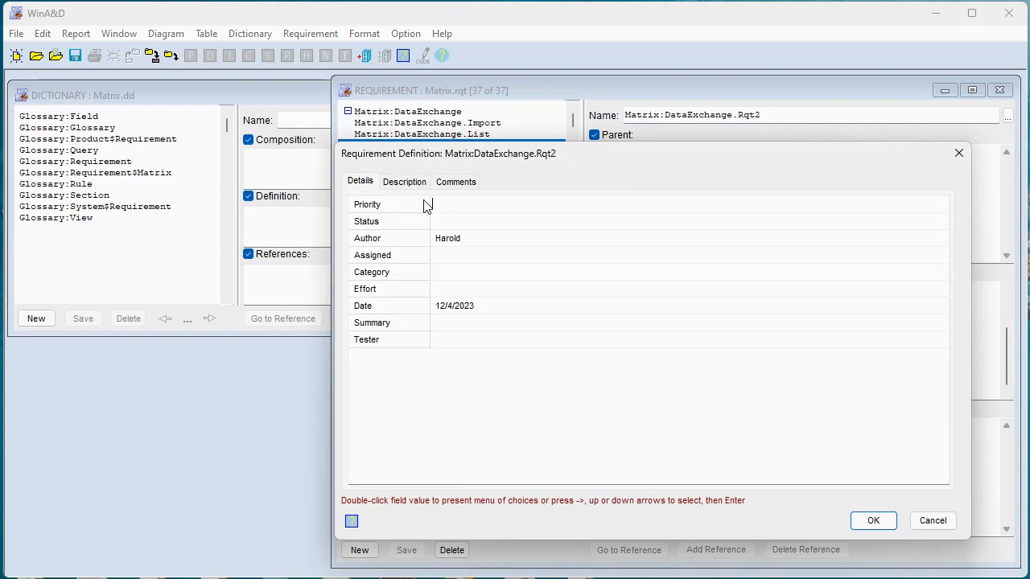
double_click(448, 346)
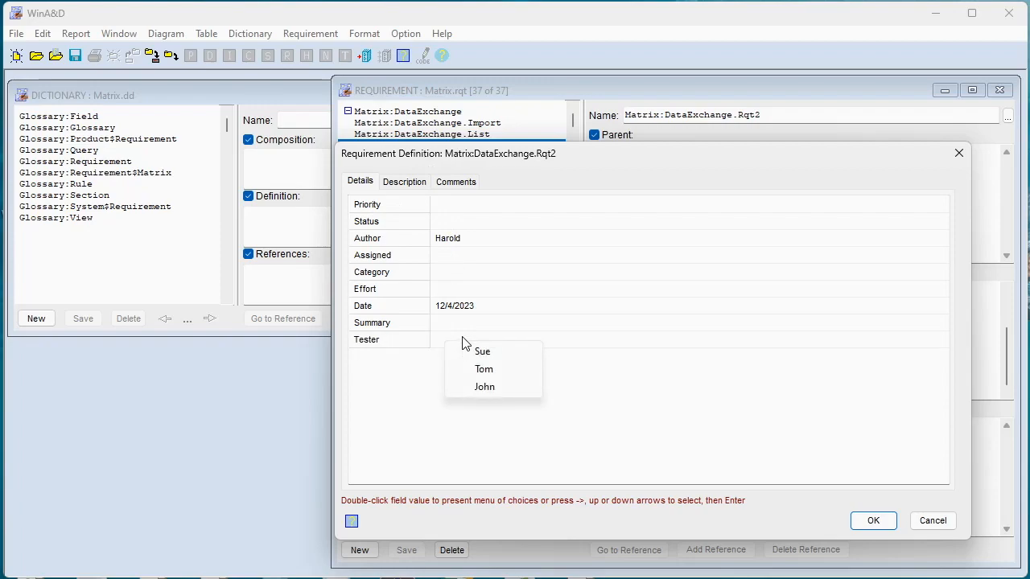
click(484, 369)
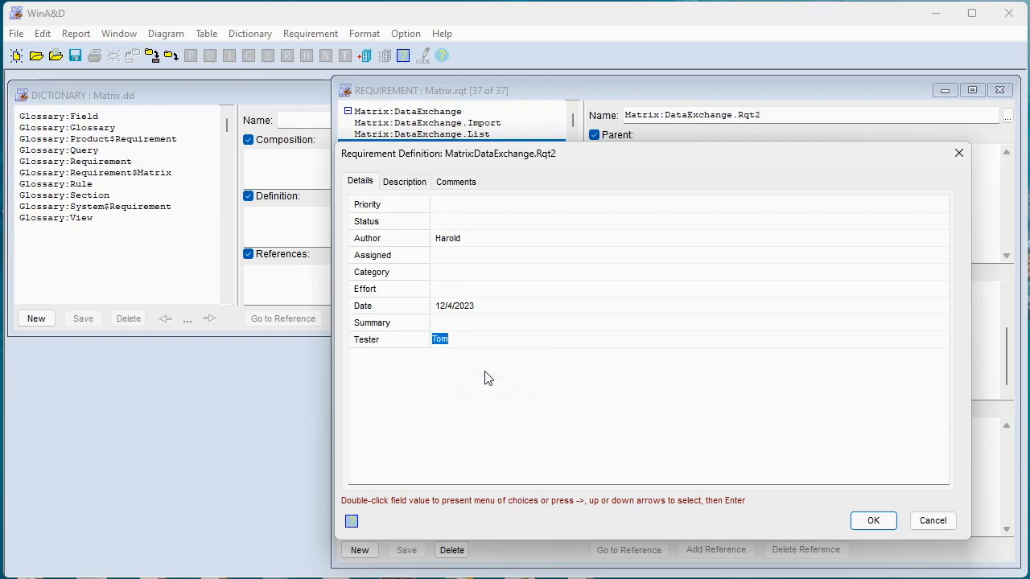
key(Return)
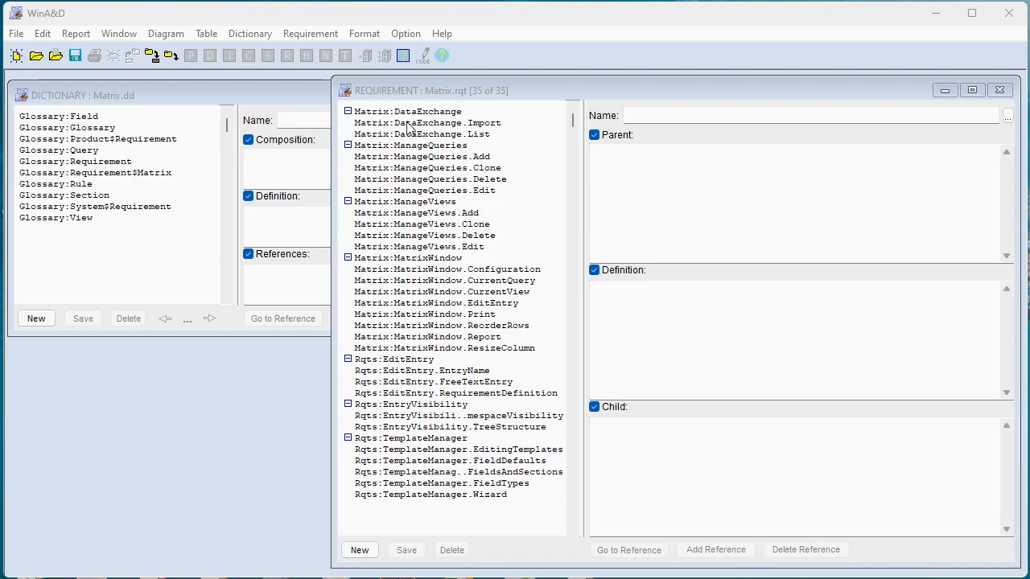
Enable the Requirement Matrix feature in the program preferences
click(401, 16)
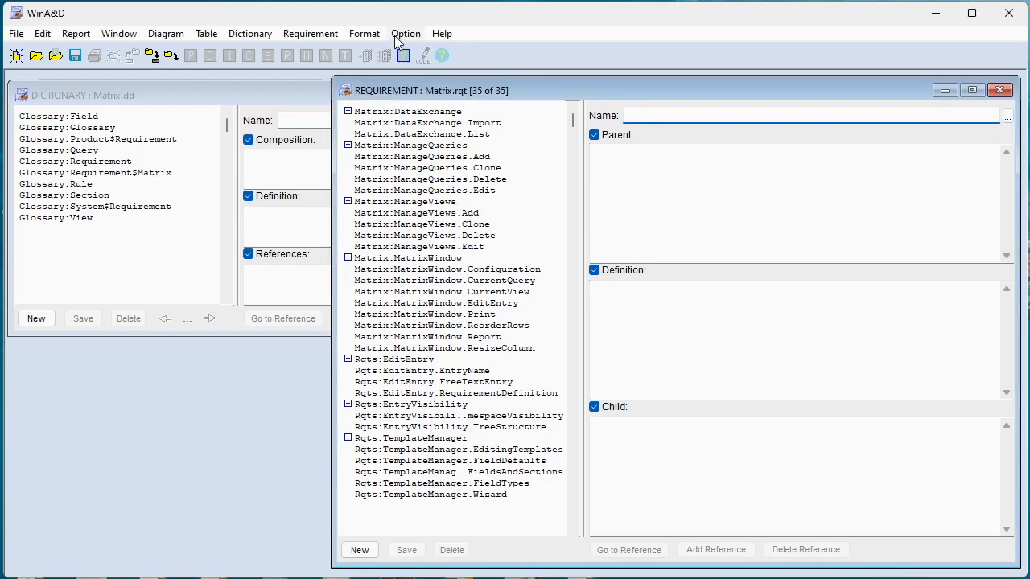
click(395, 35)
click(426, 192)
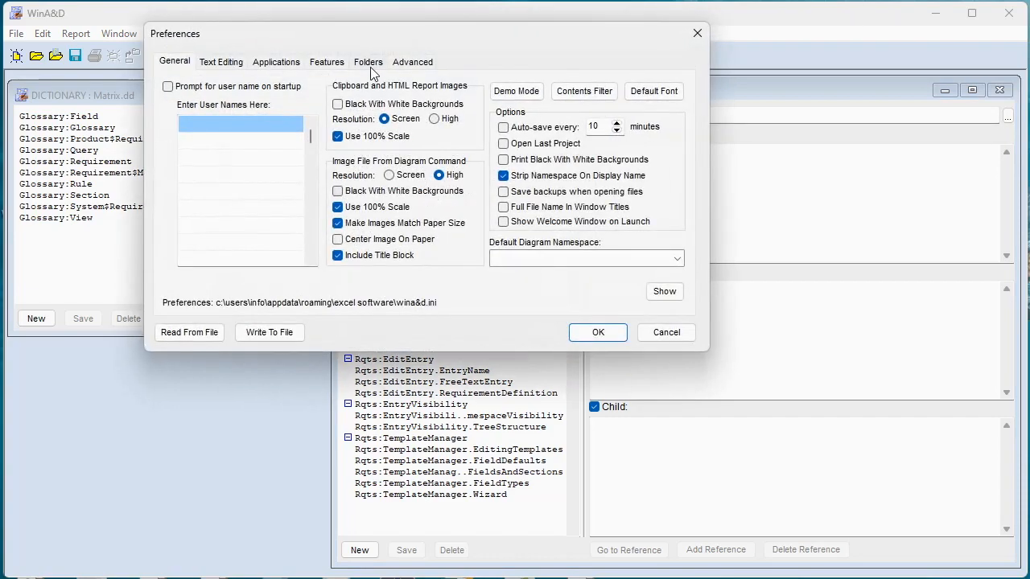
click(323, 68)
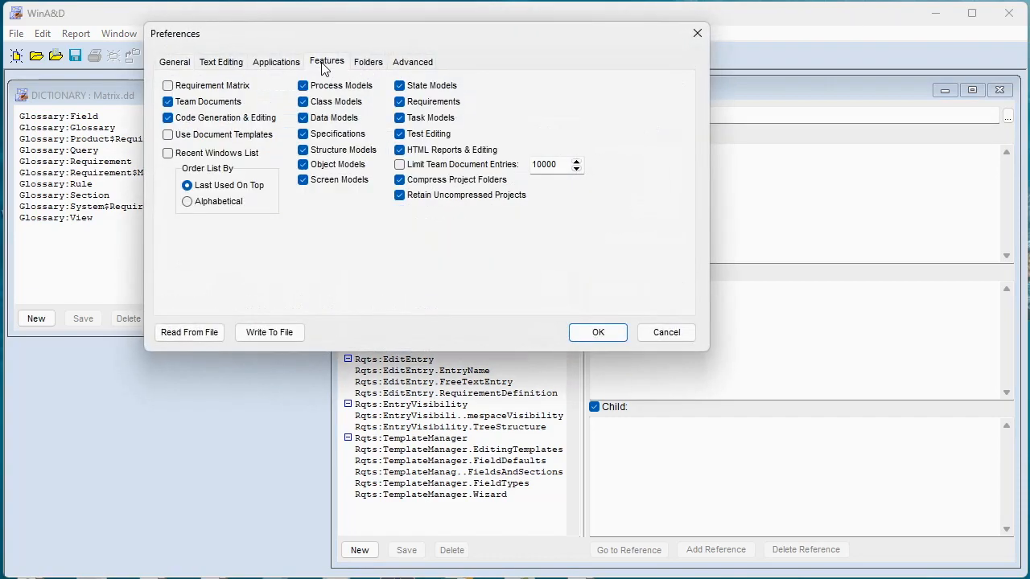
click(167, 85)
click(594, 335)
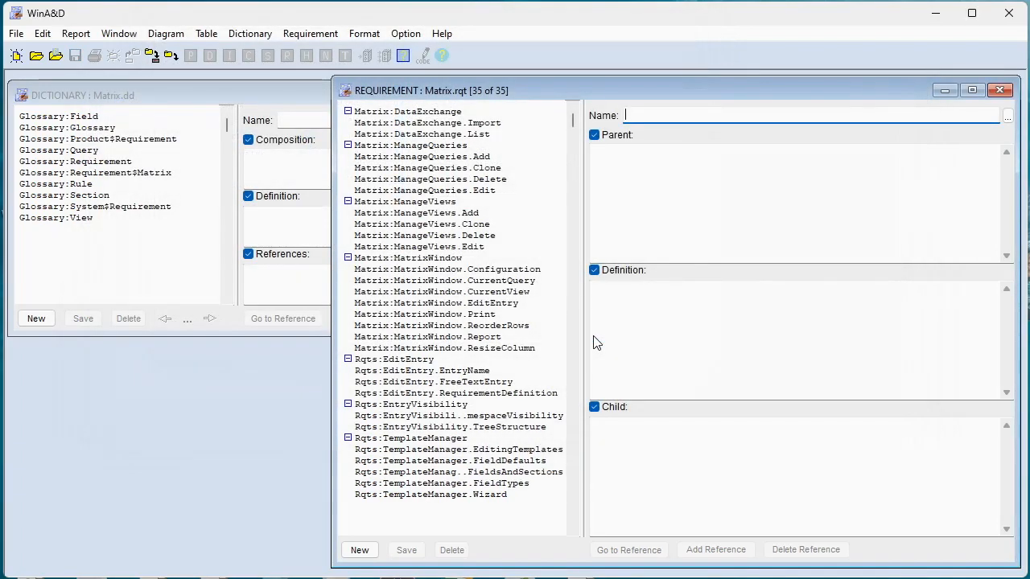
Open the Requirement Matrix for the project and maximize its window
click(310, 34)
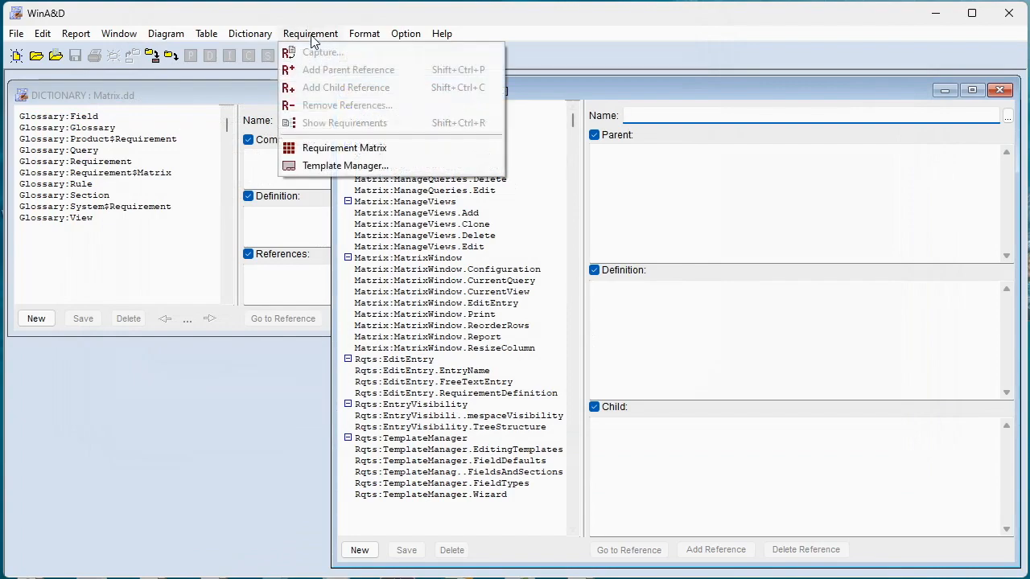
click(337, 156)
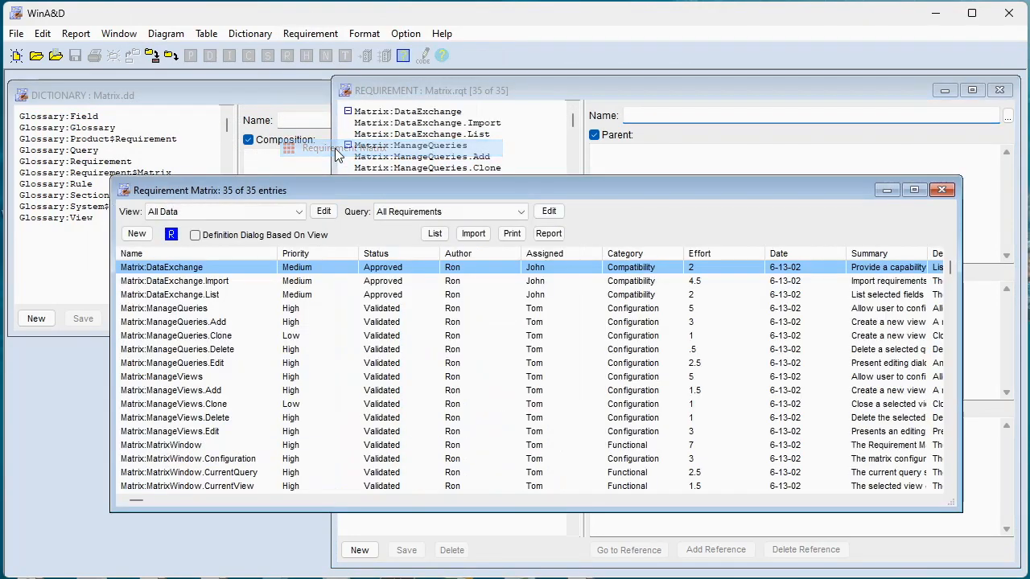
drag(414, 186, 348, 95)
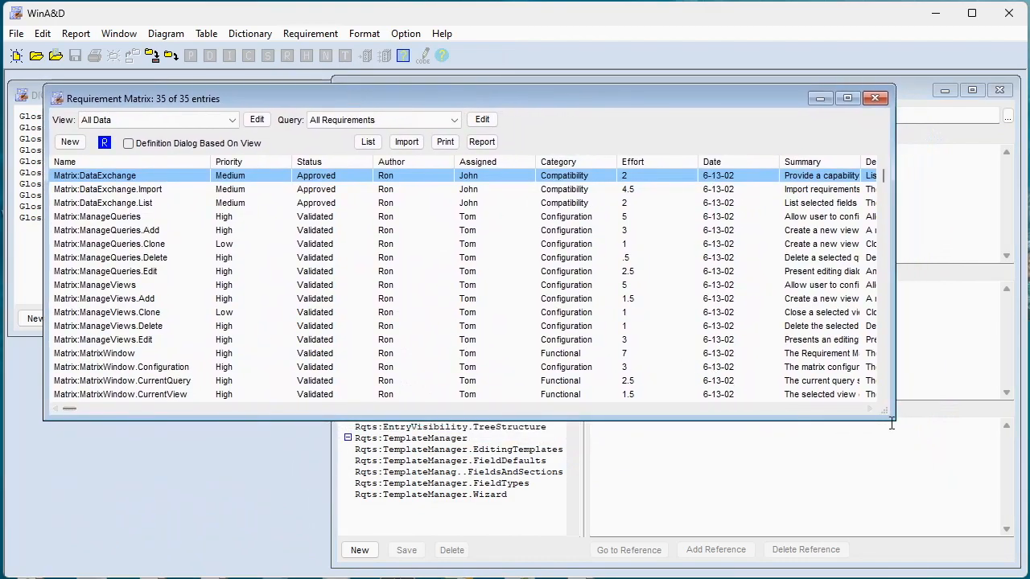
click(852, 100)
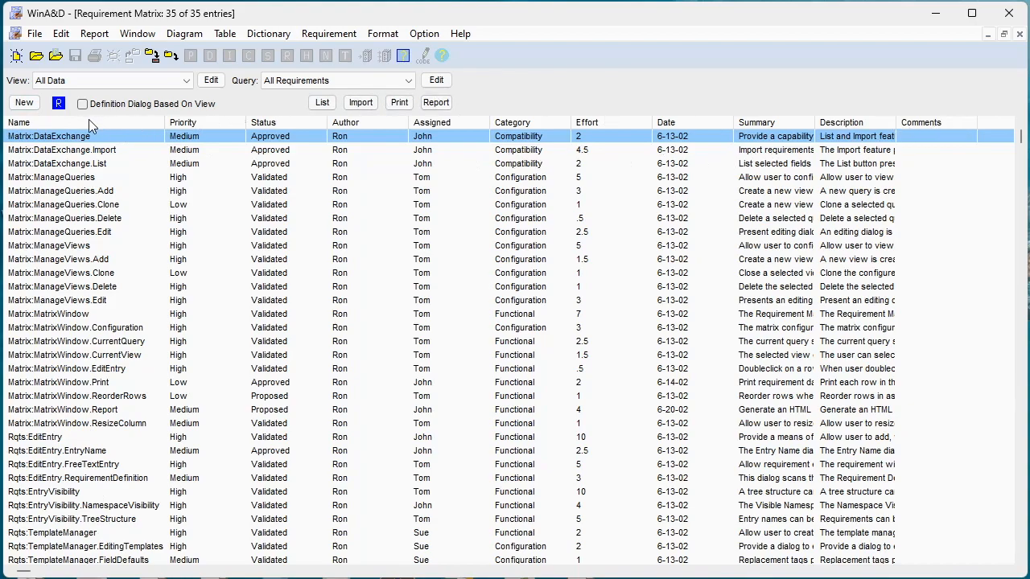
Examine the views and queries available for the Requirement Matrix without changing either one
click(186, 84)
click(186, 83)
click(409, 84)
click(409, 83)
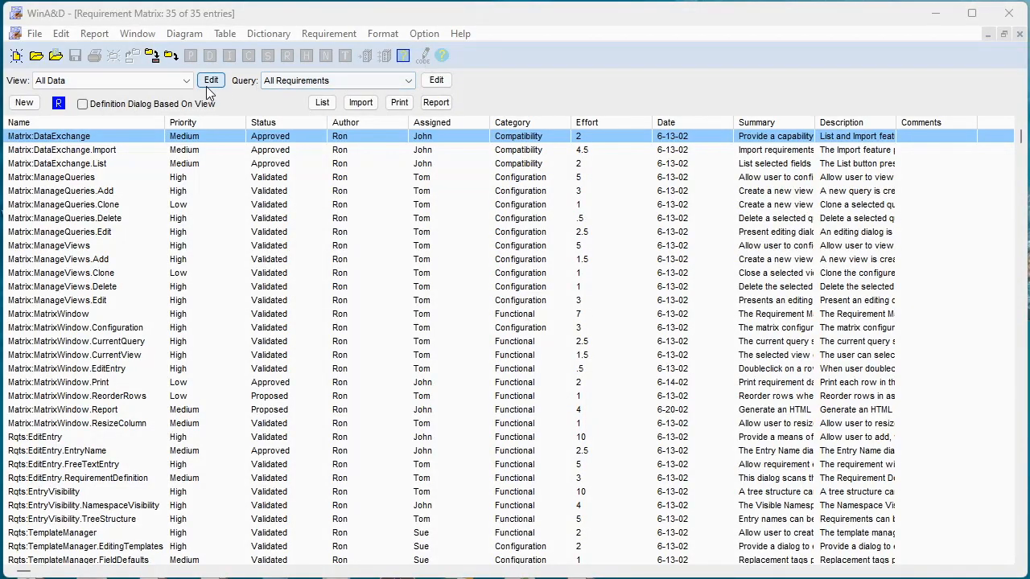
Show the Requirement Matrix with the Brief Summary view and filter it by the High Priority Entries query
click(187, 81)
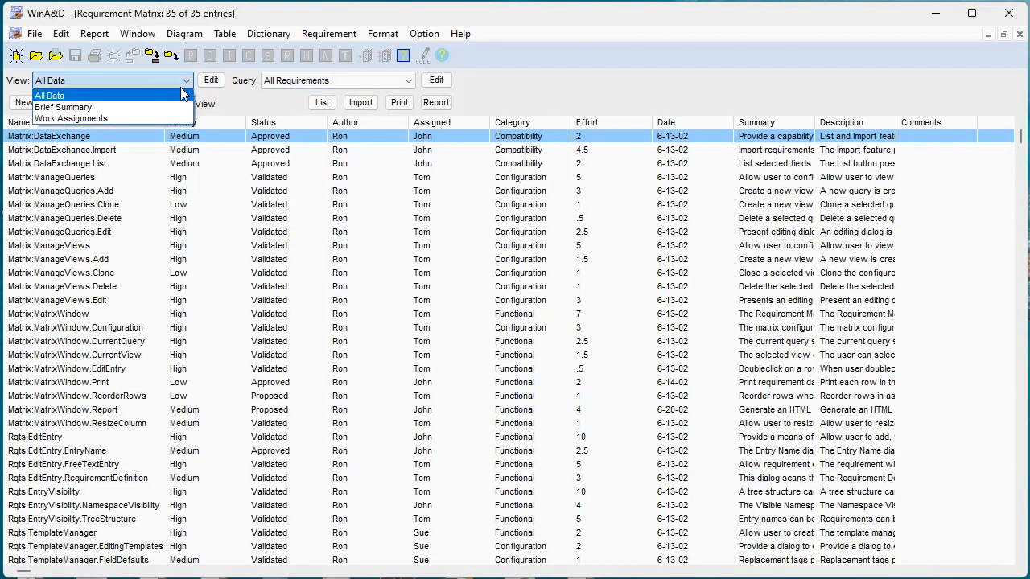
click(73, 110)
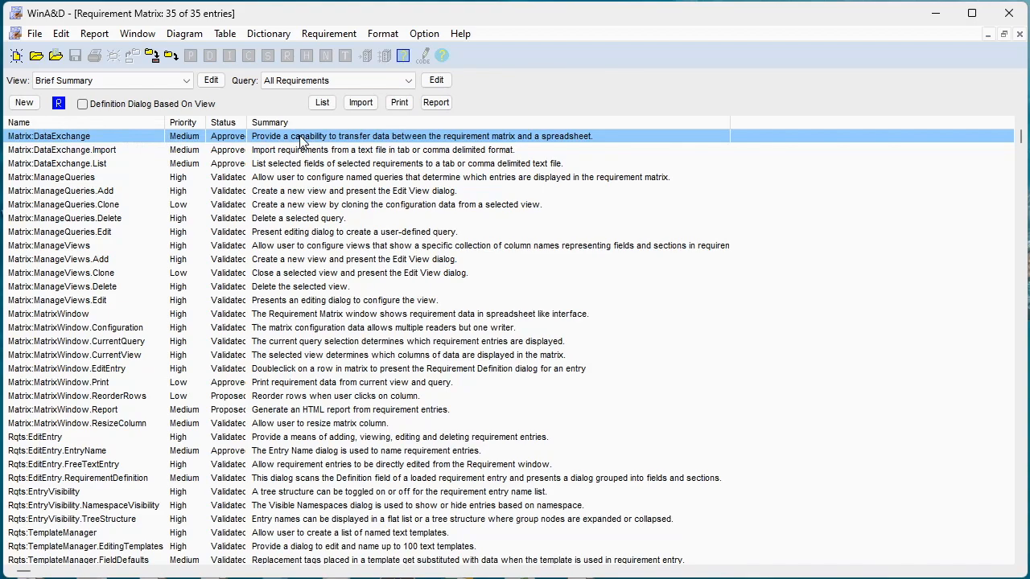
click(410, 80)
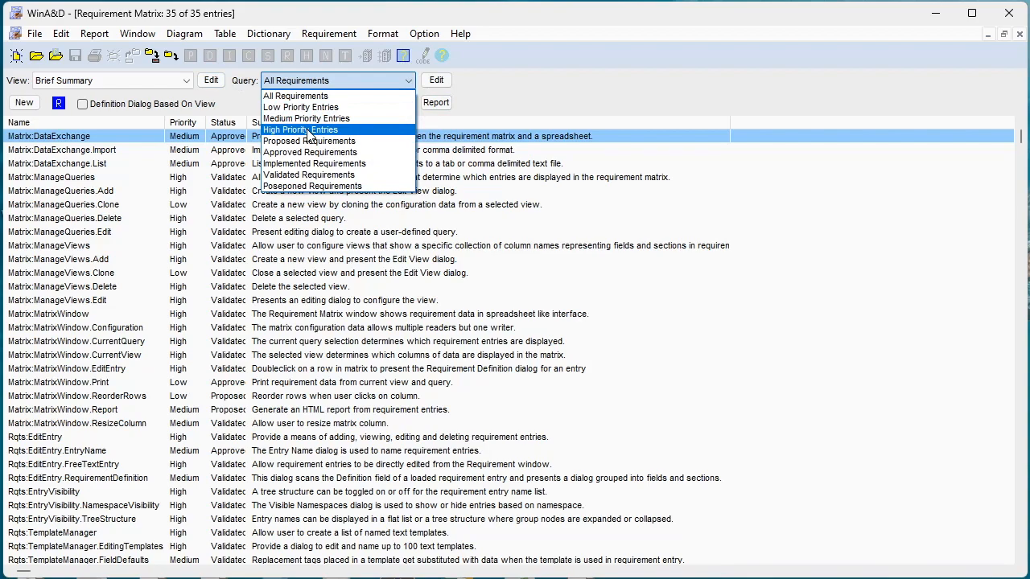
click(309, 131)
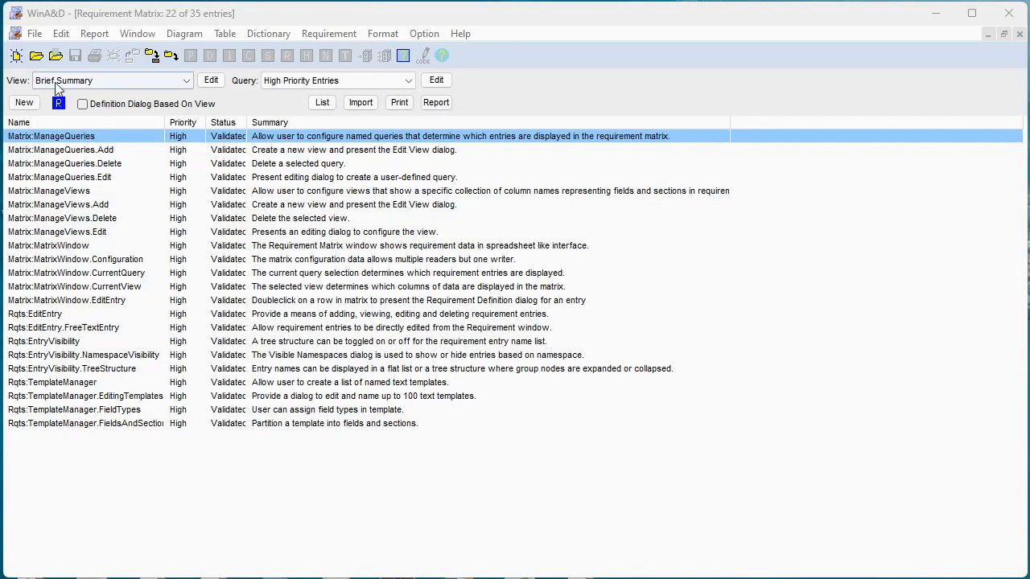
Examine the Brief Summary view's definition, including its included and available fields and sort options, without saving changes
click(211, 80)
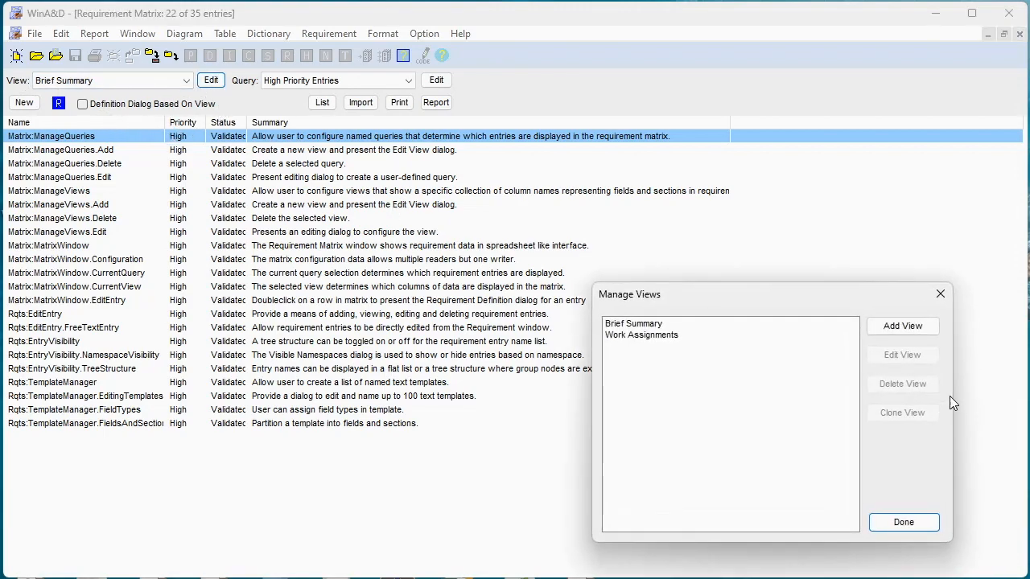
drag(725, 293, 513, 227)
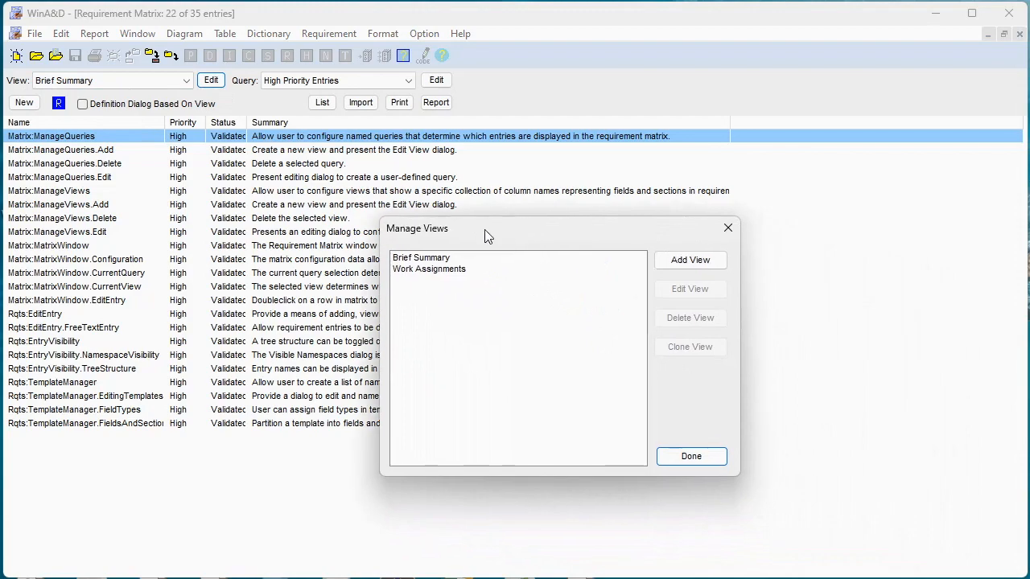
click(444, 258)
double_click(444, 258)
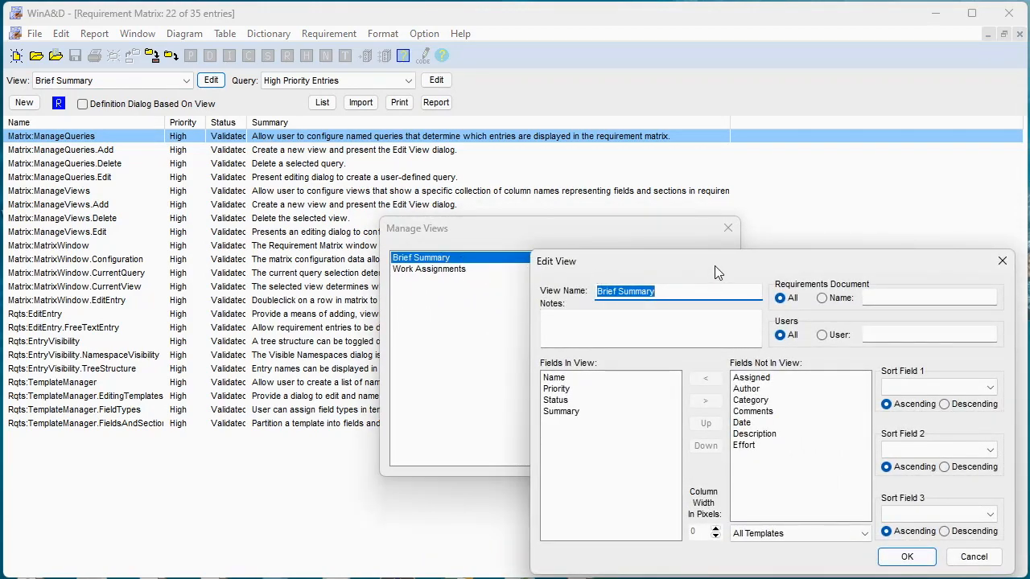
drag(714, 266, 322, 198)
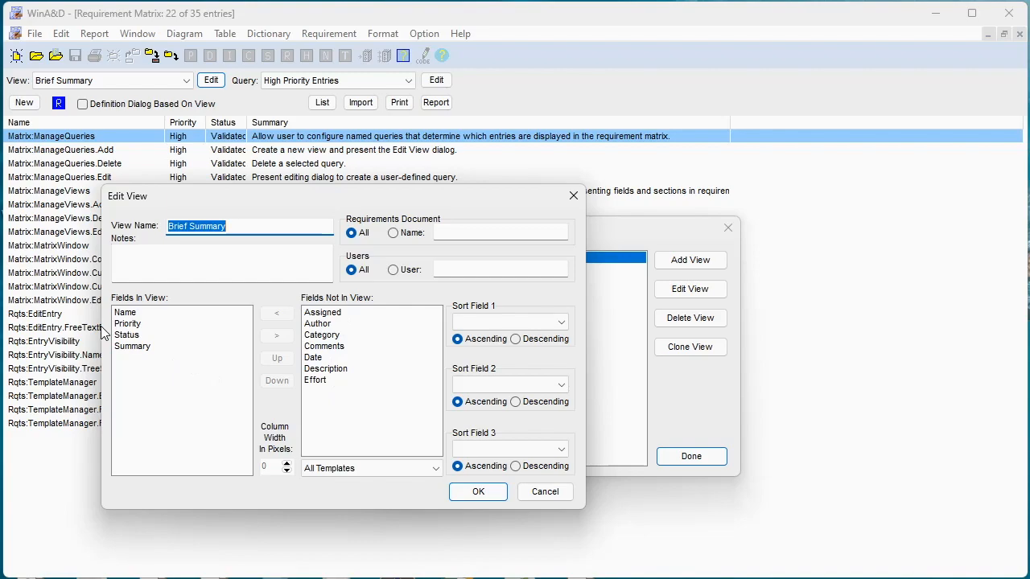
click(329, 327)
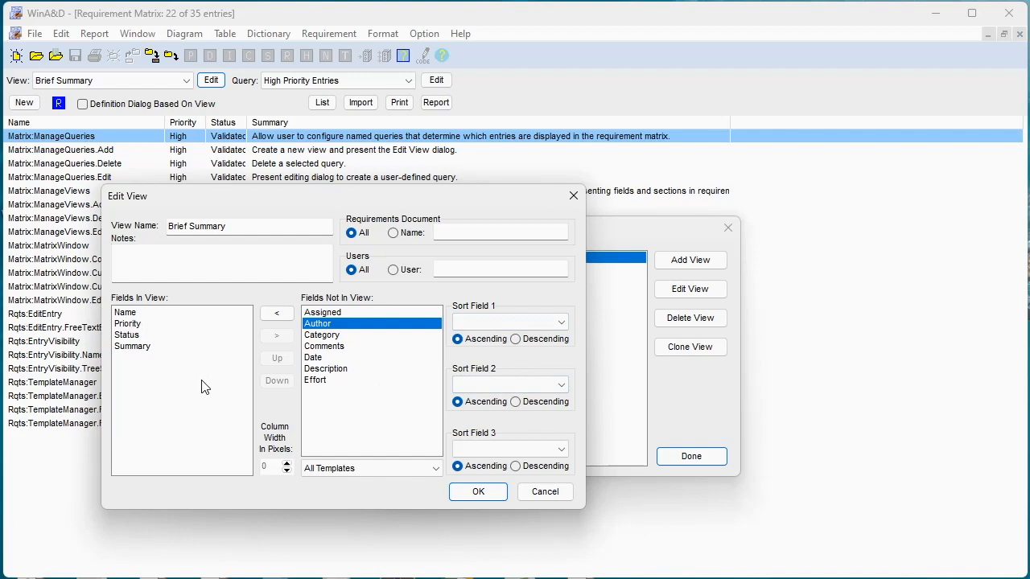
click(561, 497)
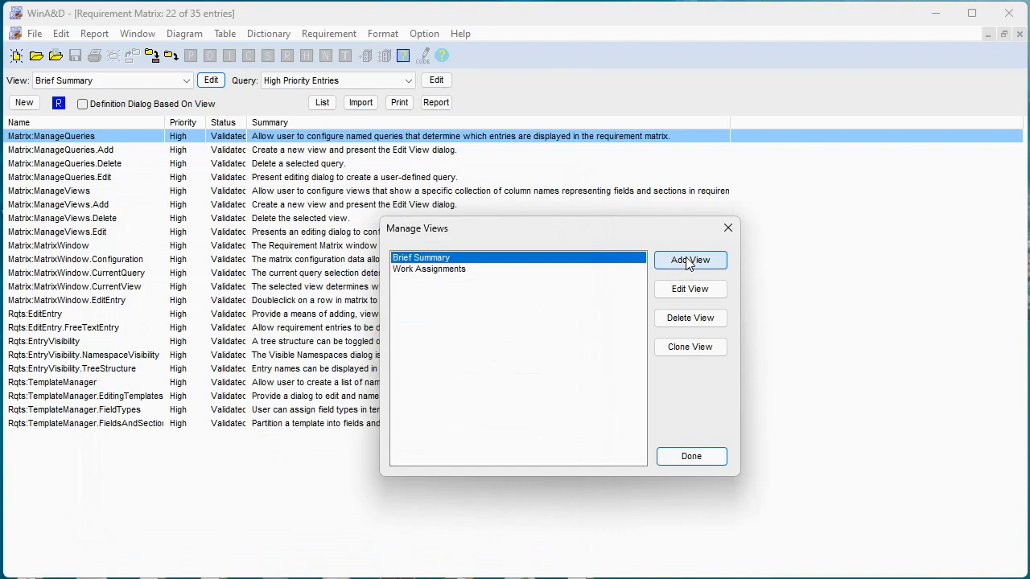
click(690, 459)
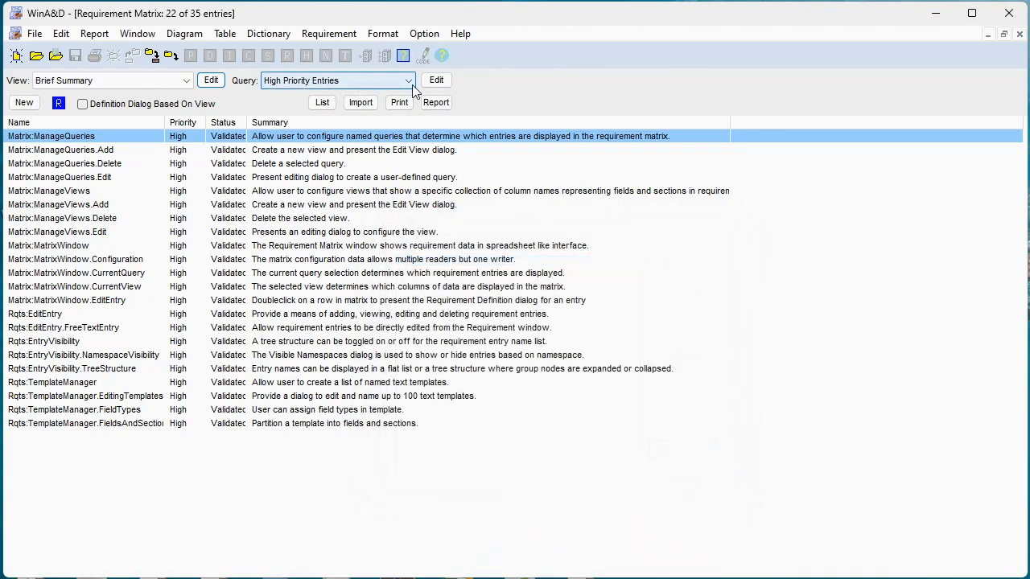
Open the High Priority Entries query for editing and examine its Rule A field, operator and value
click(436, 81)
drag(768, 296, 471, 202)
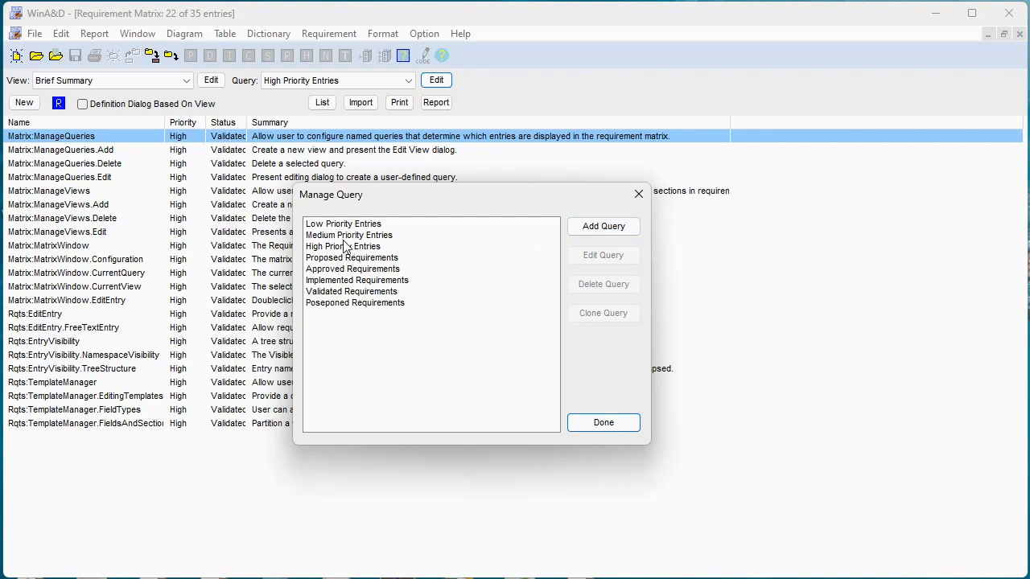
click(345, 247)
double_click(345, 247)
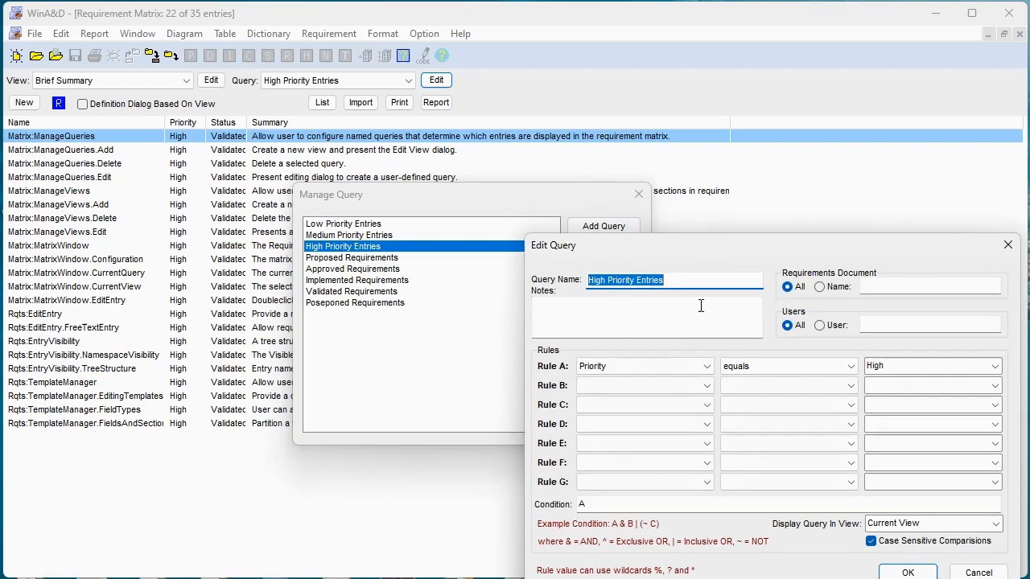
drag(784, 249, 522, 181)
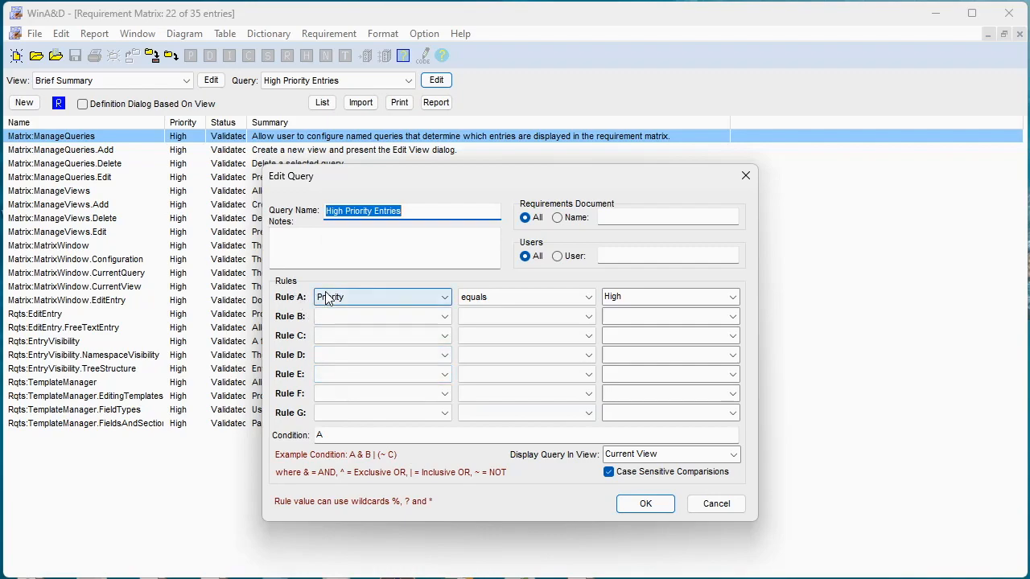
click(589, 298)
click(589, 302)
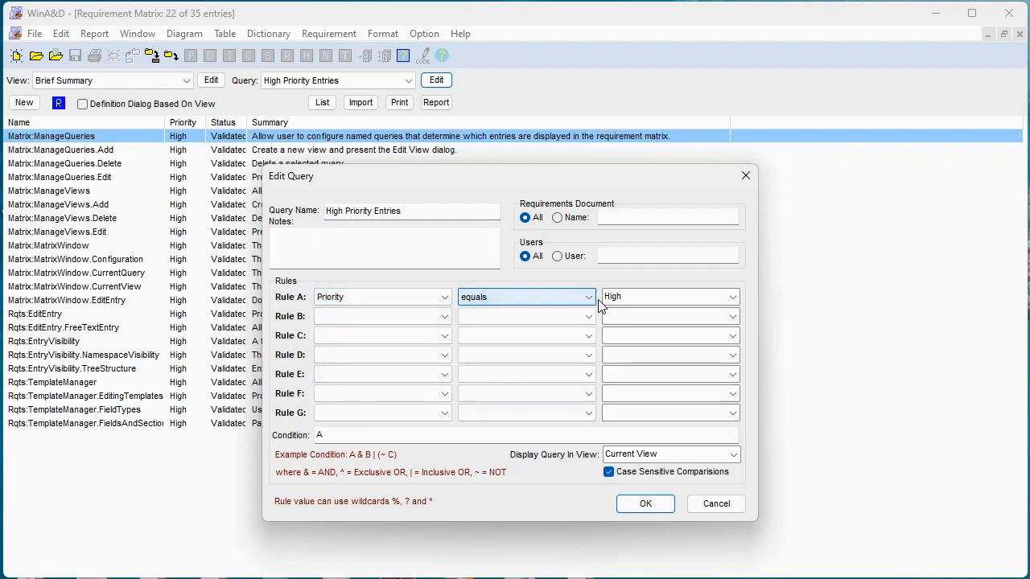
click(733, 297)
click(735, 301)
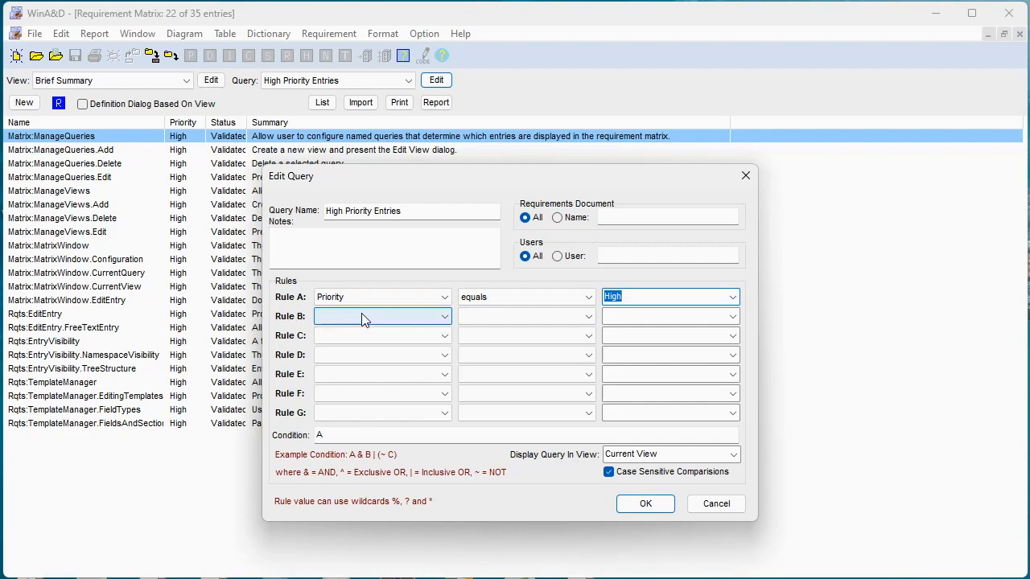
Try adding Rule B to the High Priority Entries query, with Author equals an author's first name, and extend the condition to A&B
click(446, 318)
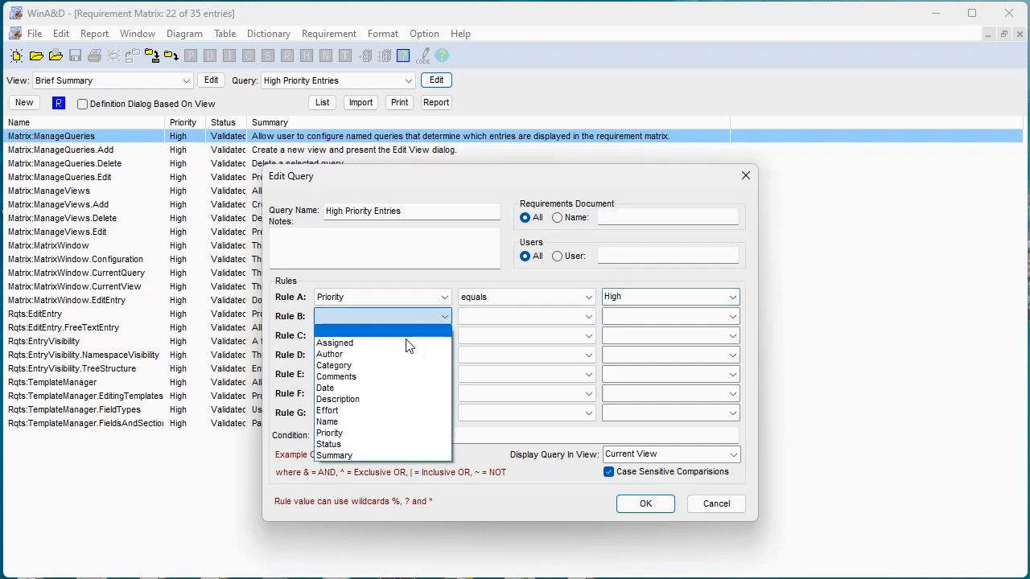
click(346, 355)
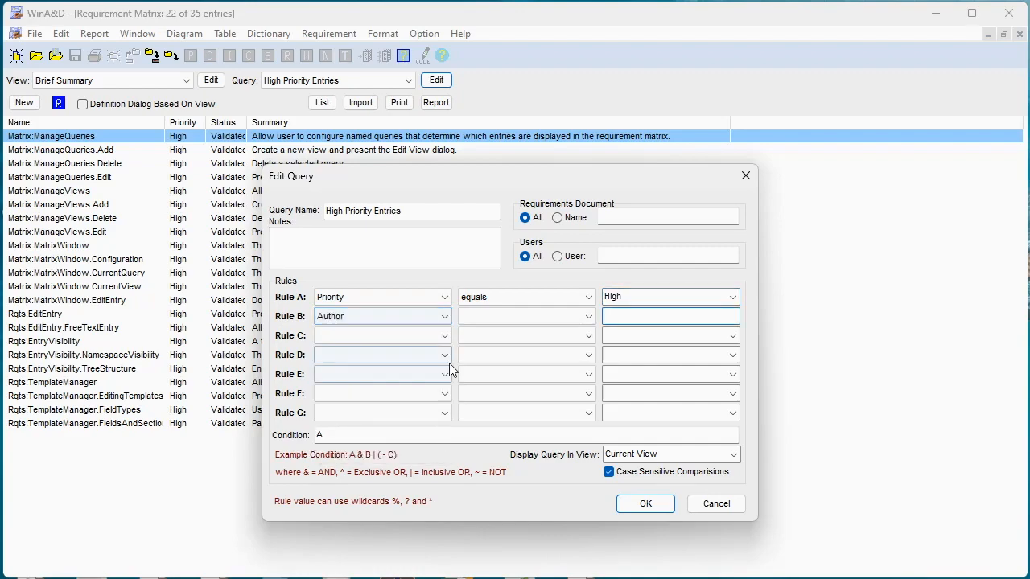
click(588, 317)
click(517, 334)
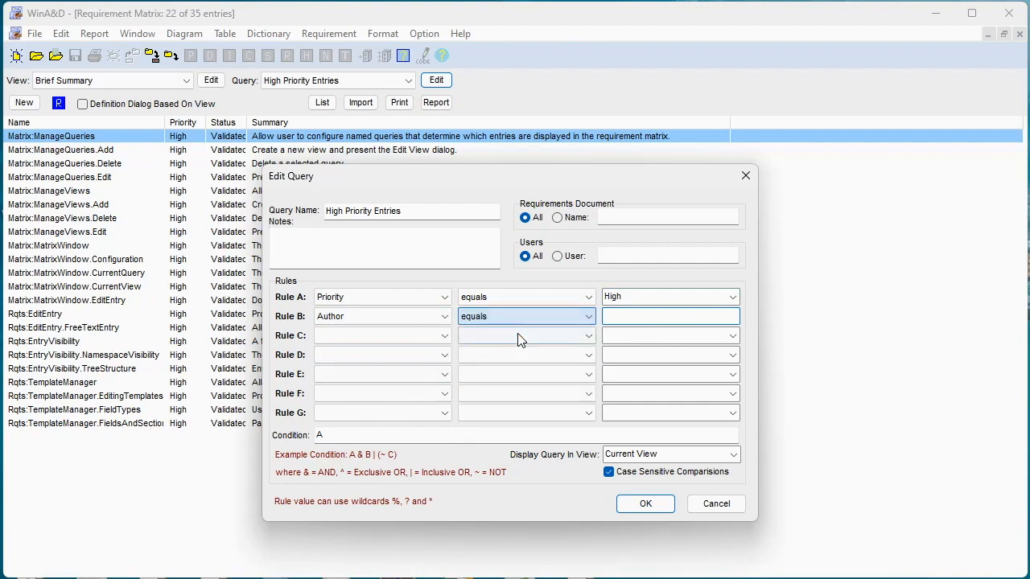
click(613, 316)
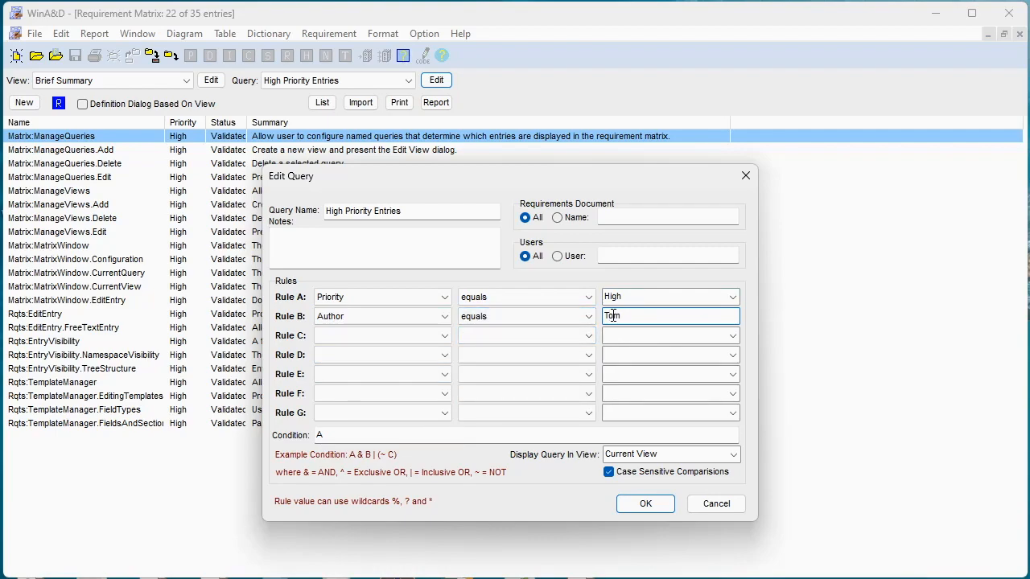
click(332, 435)
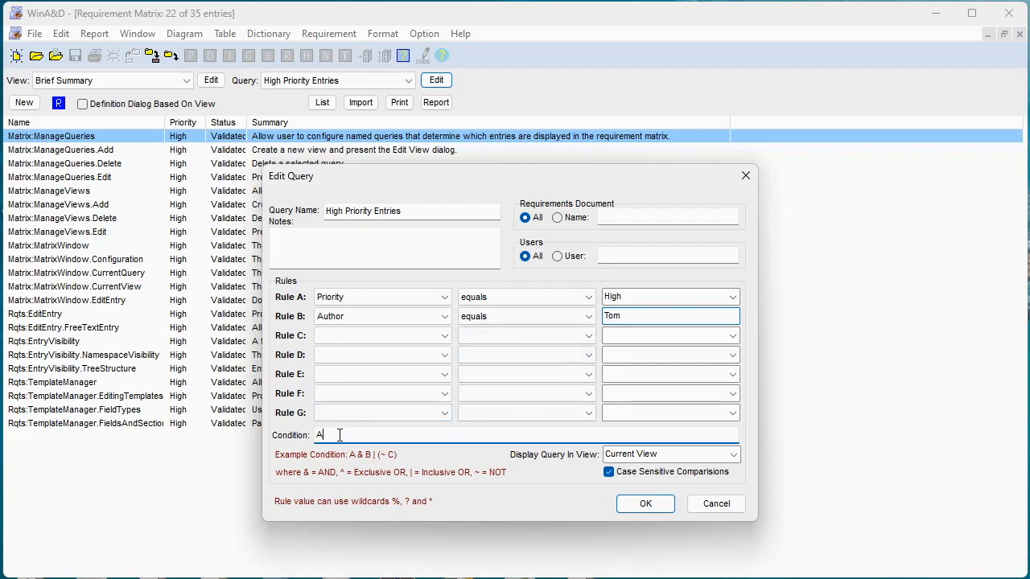
text(&B)
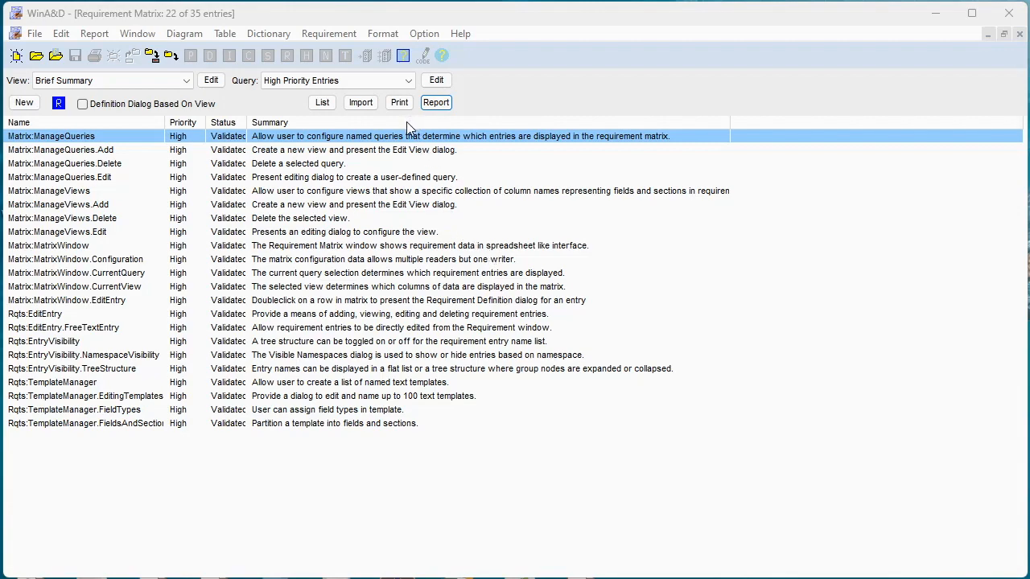
Examine the entry, field and format options for listing matrix entries, and leave without exporting
click(321, 104)
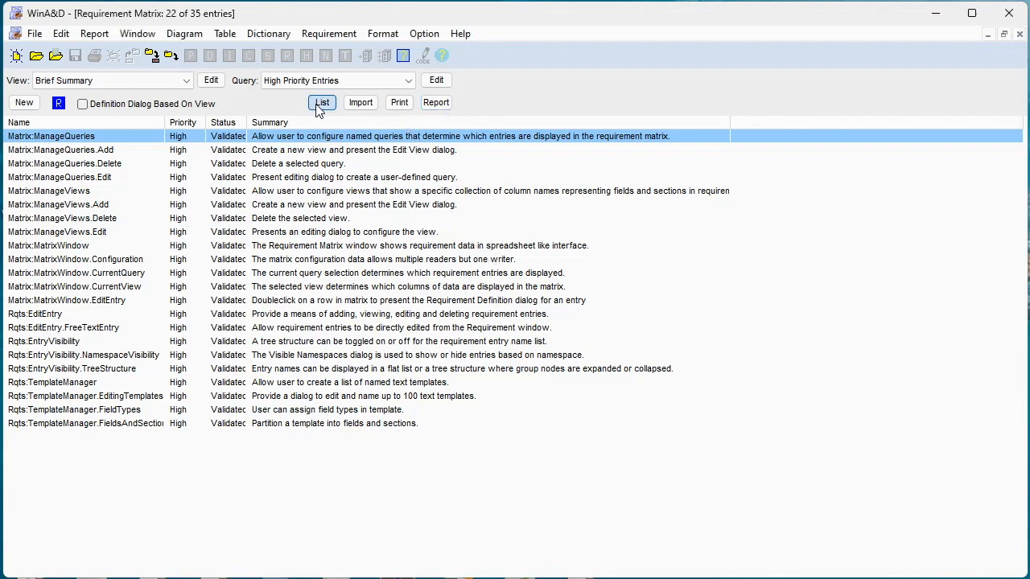
drag(763, 339, 506, 228)
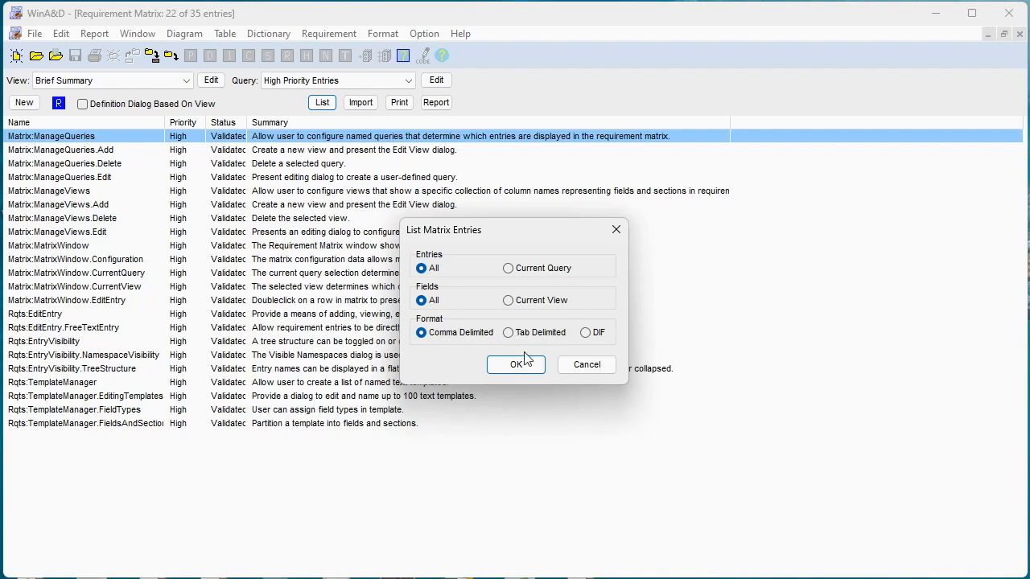
click(589, 367)
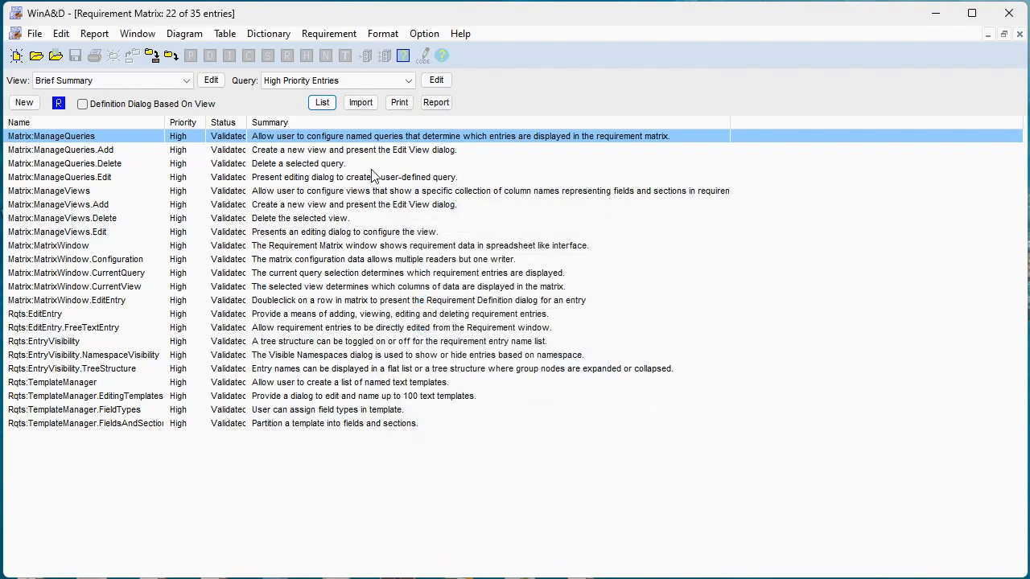
Examine the options for importing matrix entries, including the handling of new, modified and other entries, and leave without importing
click(361, 103)
drag(775, 345, 401, 210)
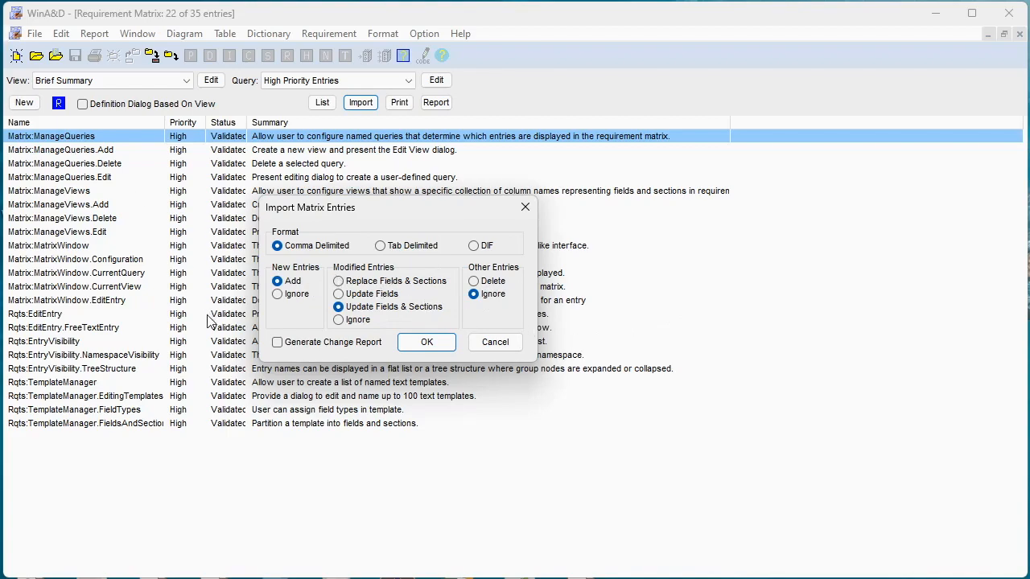
click(496, 344)
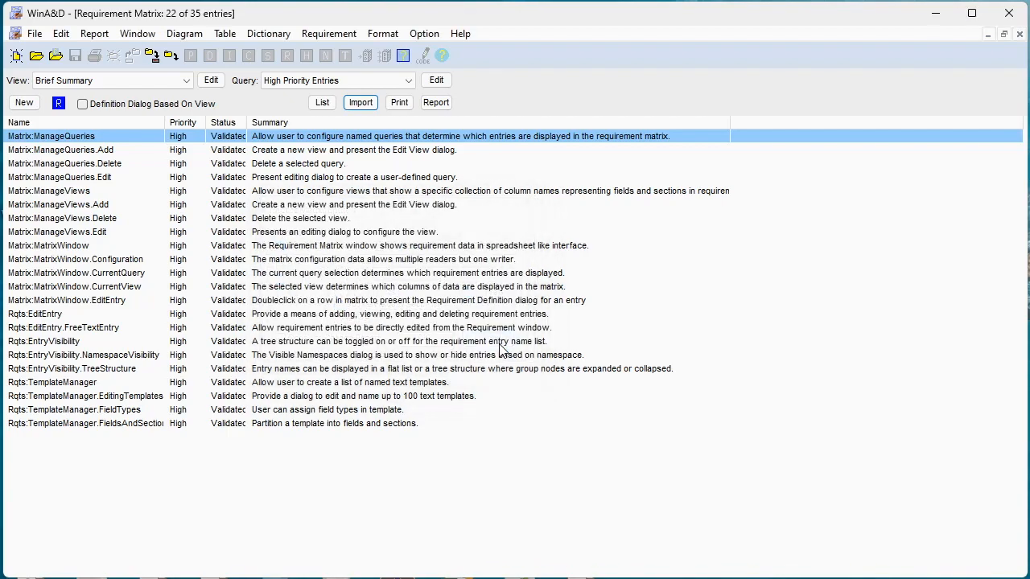
Check the print settings for the Requirement Matrix and leave without printing
click(399, 104)
drag(790, 212, 514, 223)
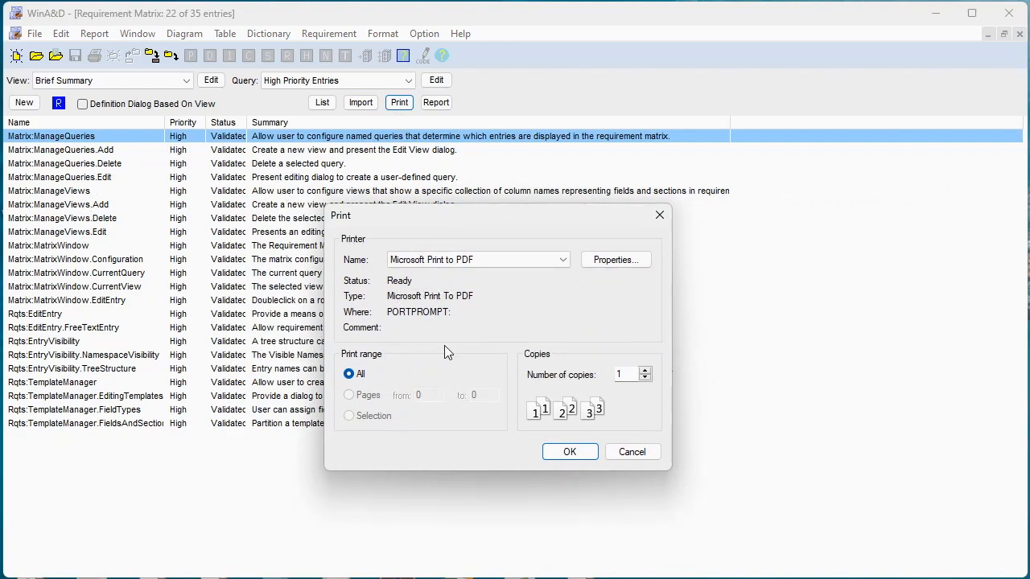
click(642, 455)
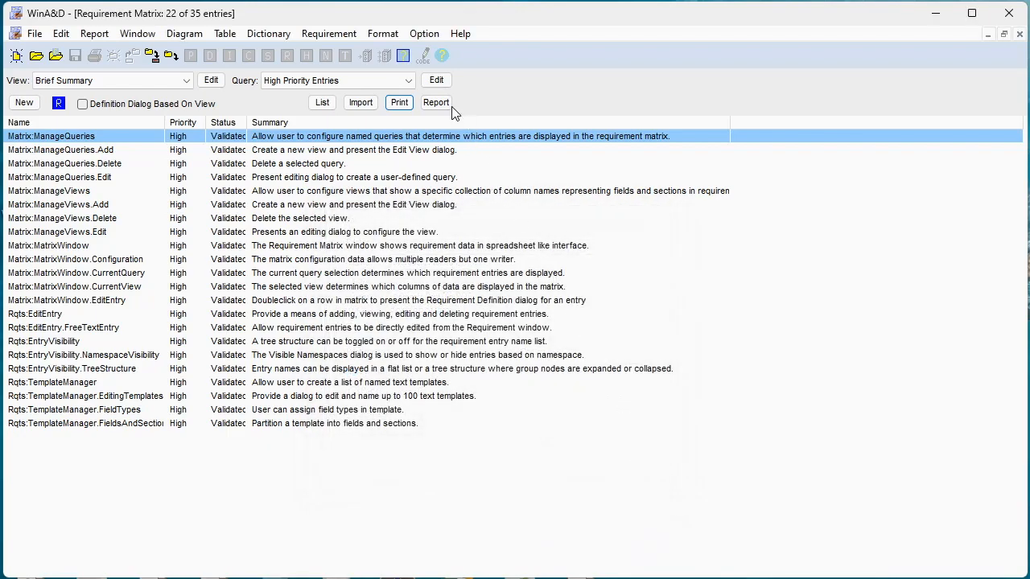
Generate the Current View and Query matrix report
click(443, 106)
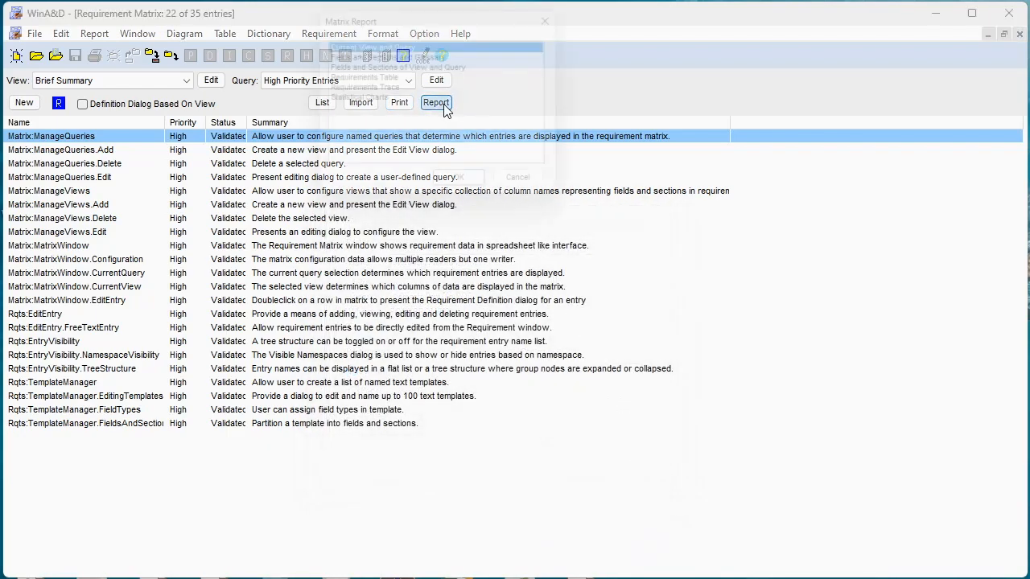
drag(462, 97, 480, 242)
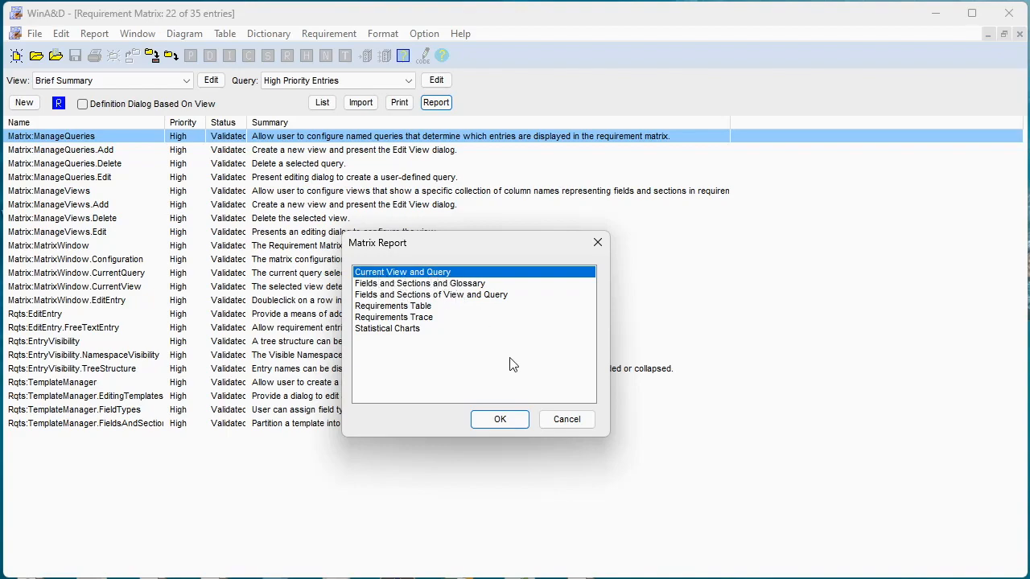
click(499, 420)
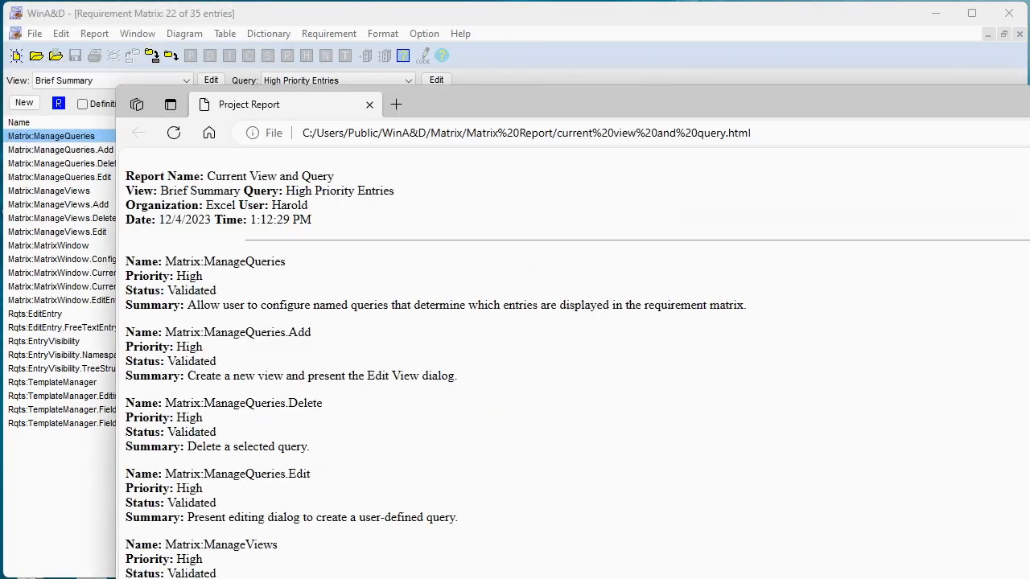
Enlarge the report's browser window, review the report through to its last entry, and close it
drag(629, 103, 527, 64)
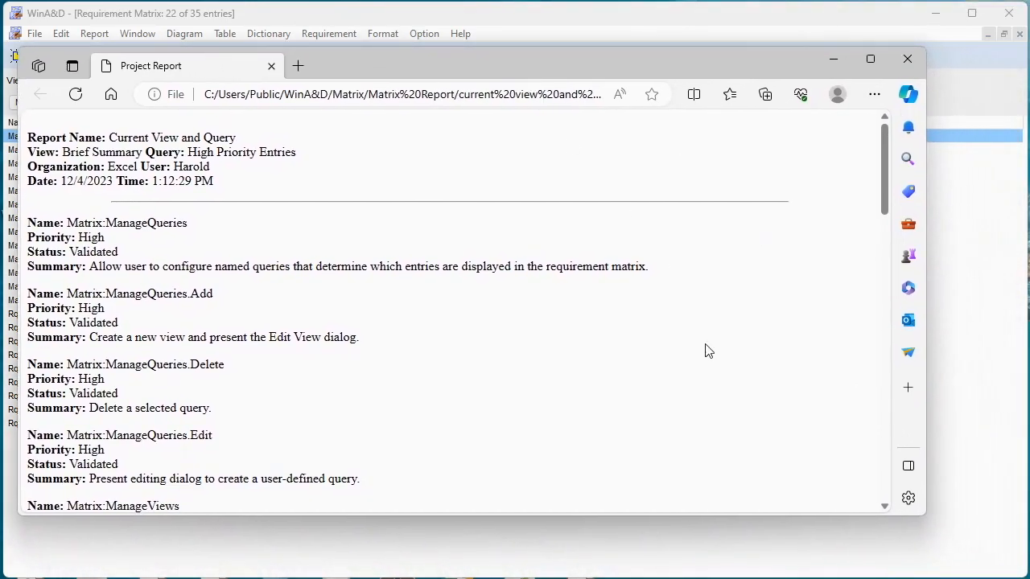
drag(925, 515, 1008, 567)
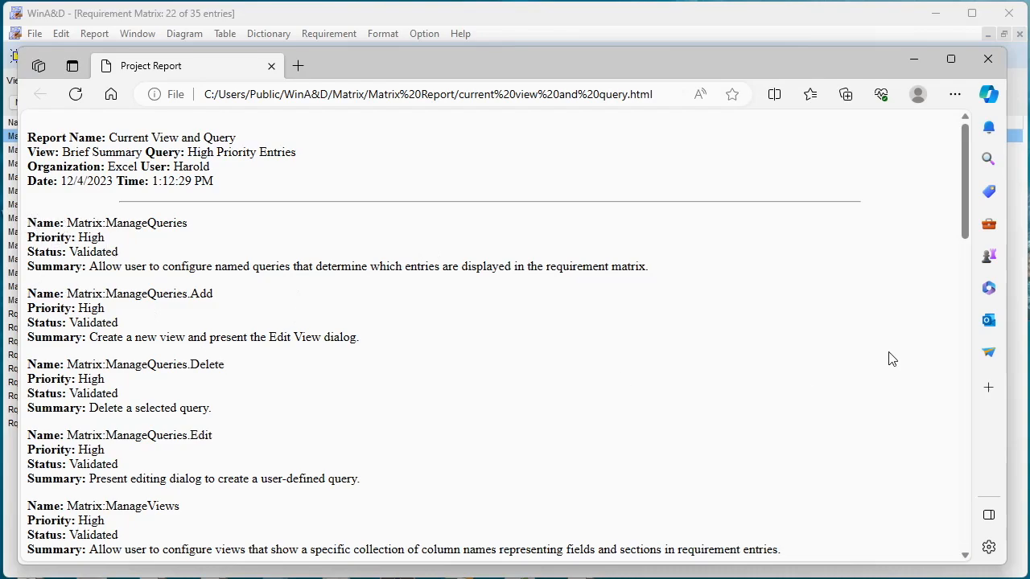
drag(965, 233, 971, 561)
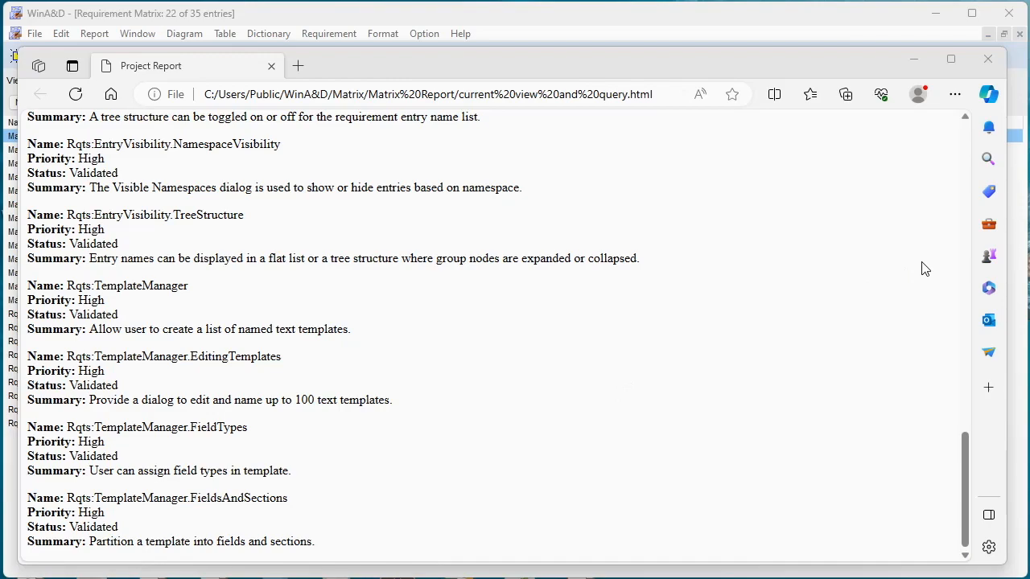
click(987, 62)
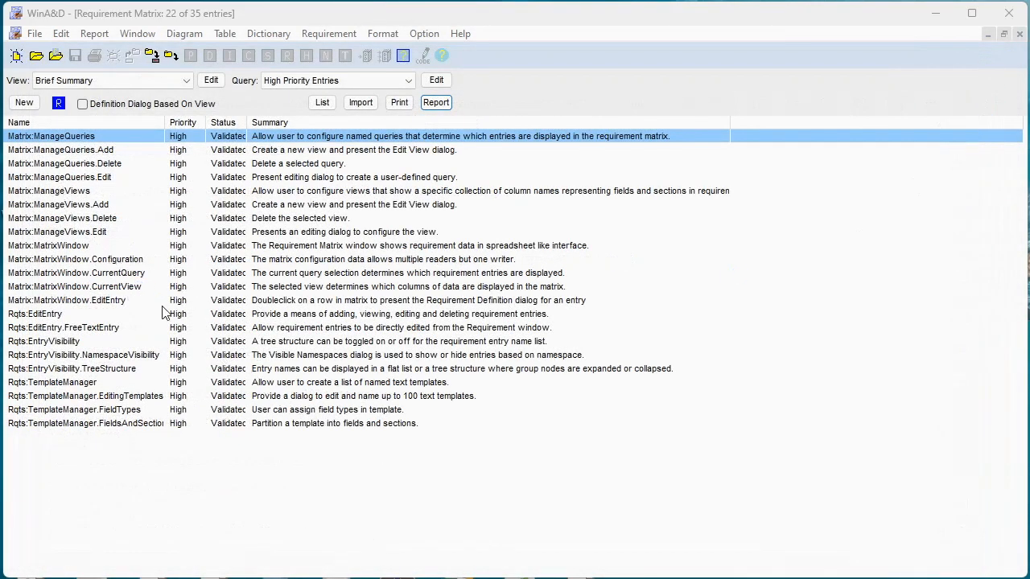
Examine the requirement definition details of the Matrix:ManageViews.Add entry and close it without changes
double_click(42, 204)
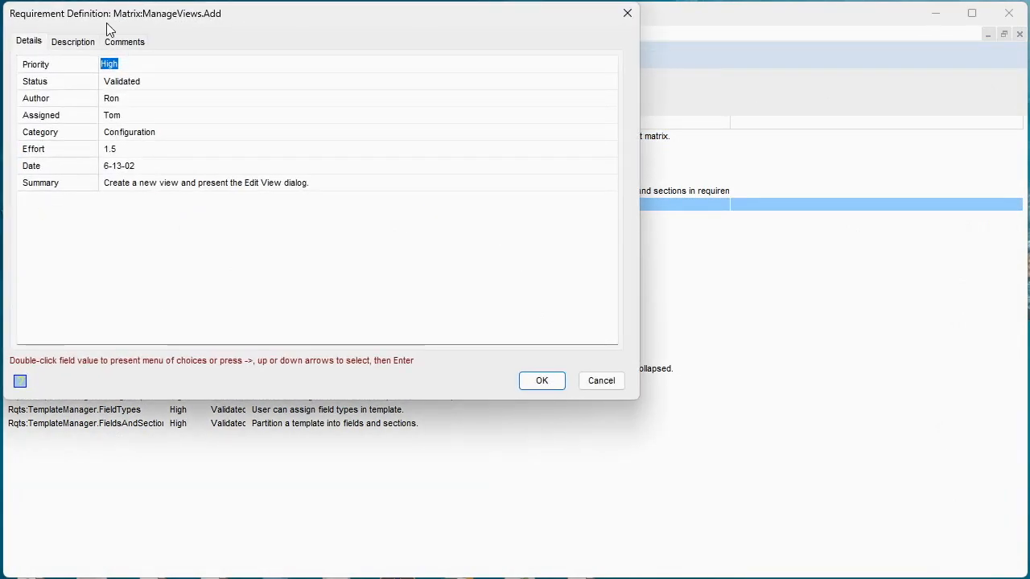
drag(274, 20, 550, 143)
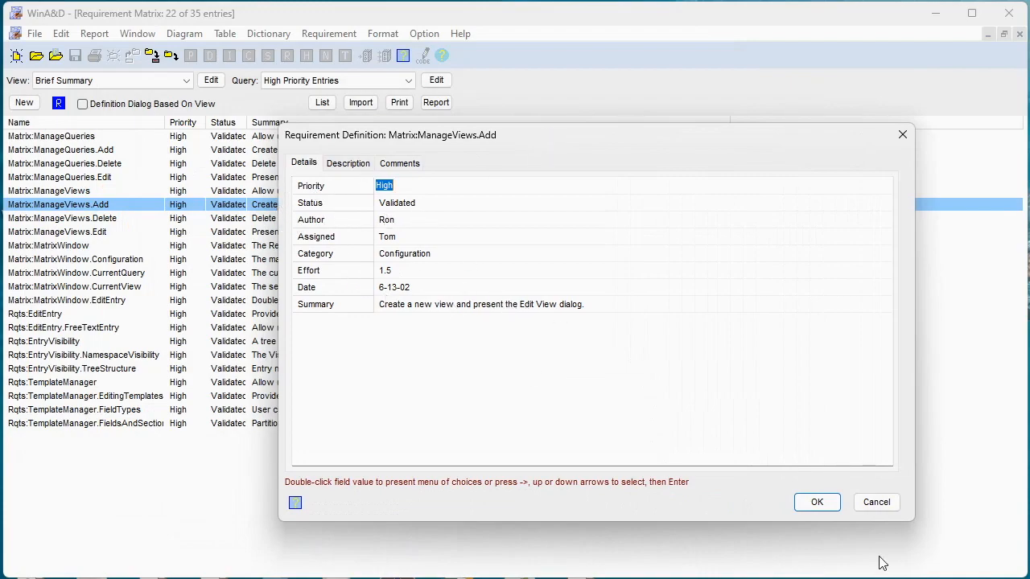
click(878, 502)
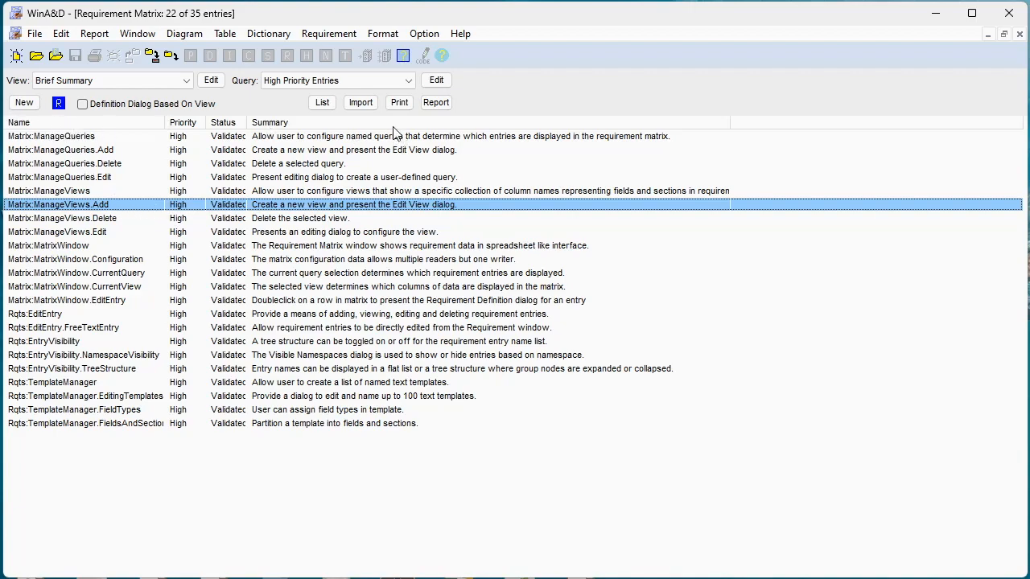
Base the definition dialog on the current view and open the requirement definition of the Matrix:ManageViews.Add entry
click(81, 104)
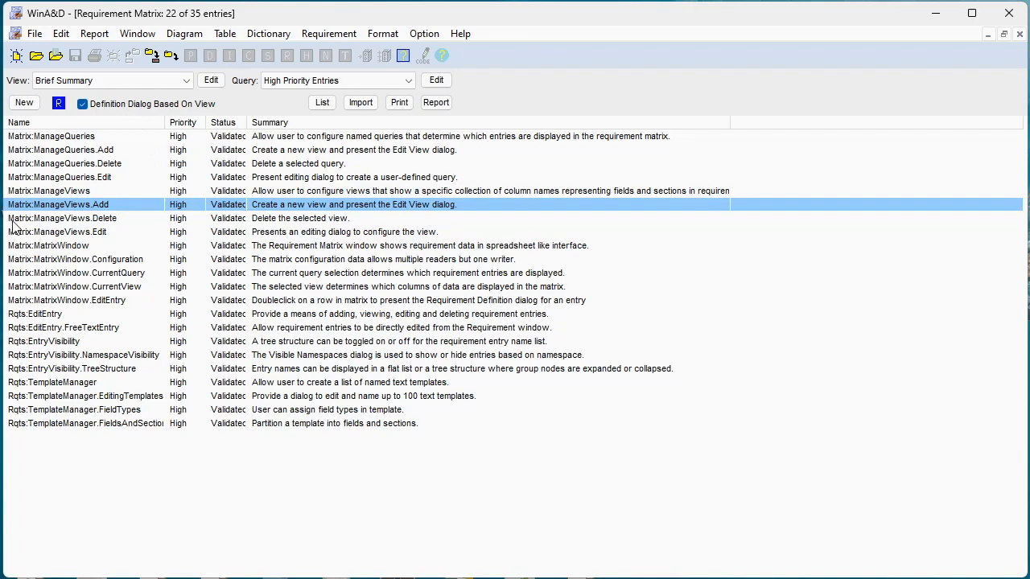
click(36, 205)
double_click(35, 206)
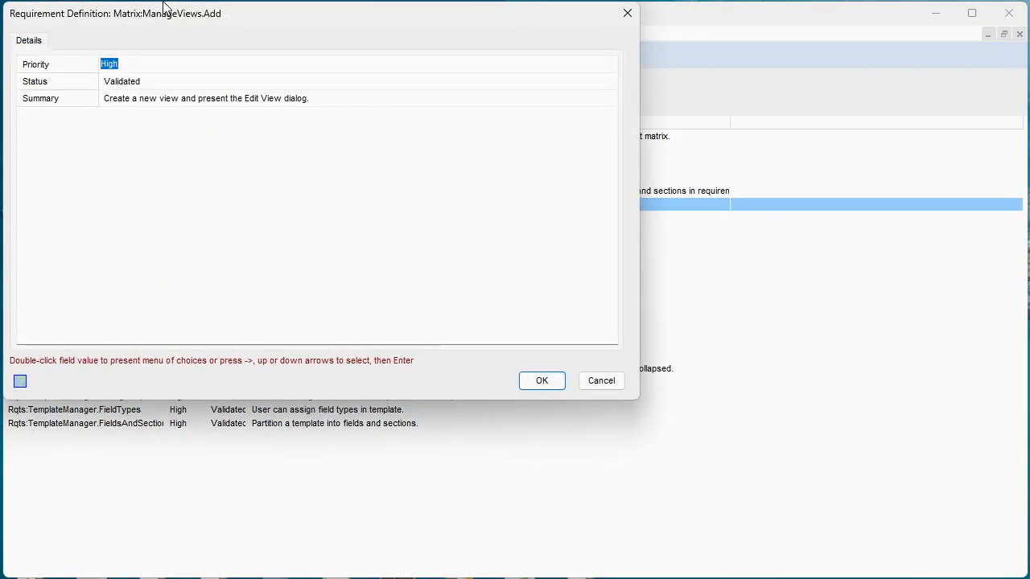
drag(164, 7, 400, 143)
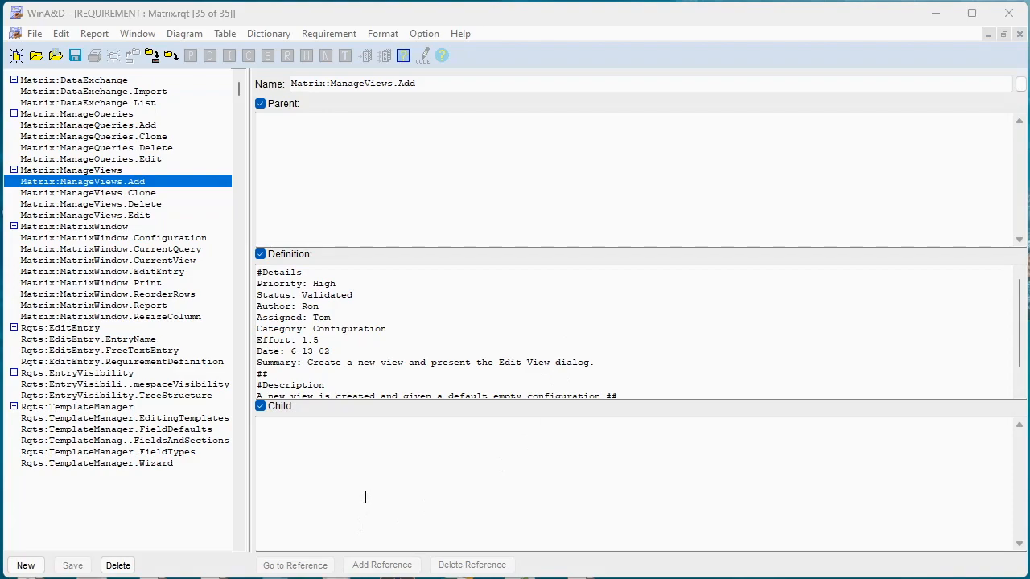
Start a new requirement entry, examine its namespace, group name, local name and template options, and cancel the naming
click(25, 565)
drag(153, 408, 417, 241)
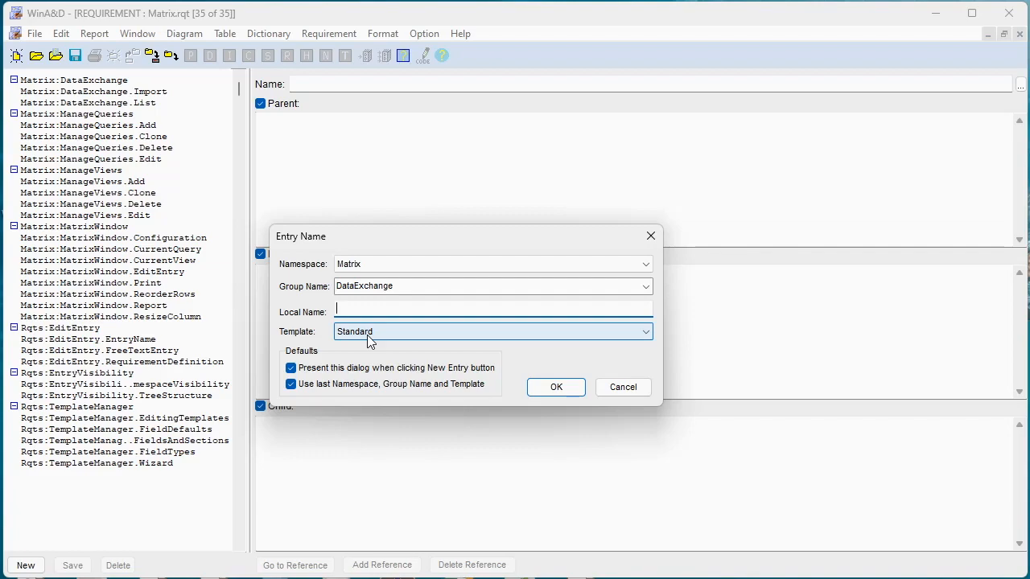
click(618, 390)
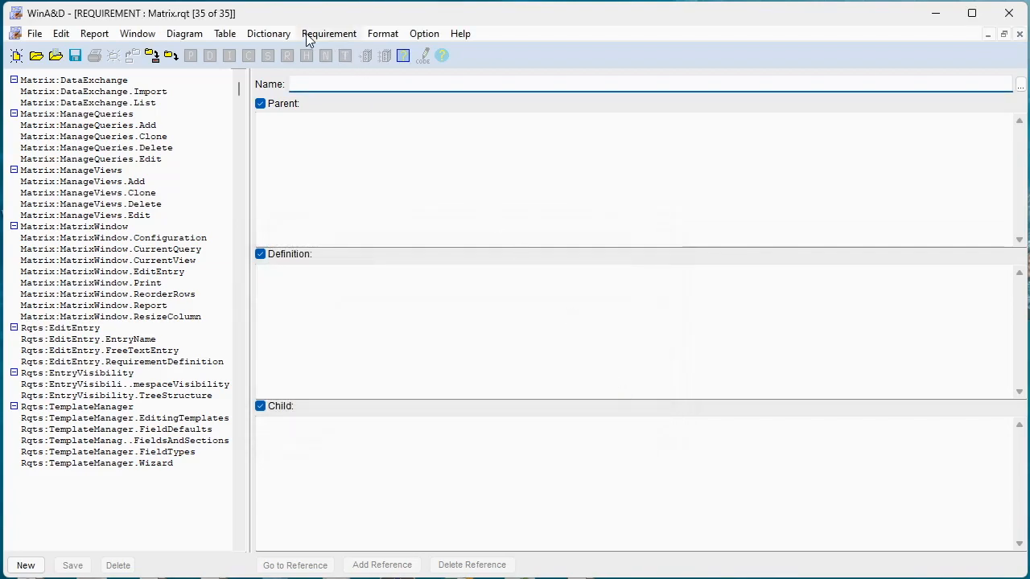
Return from the requirement entry list to the Requirement Matrix
click(327, 34)
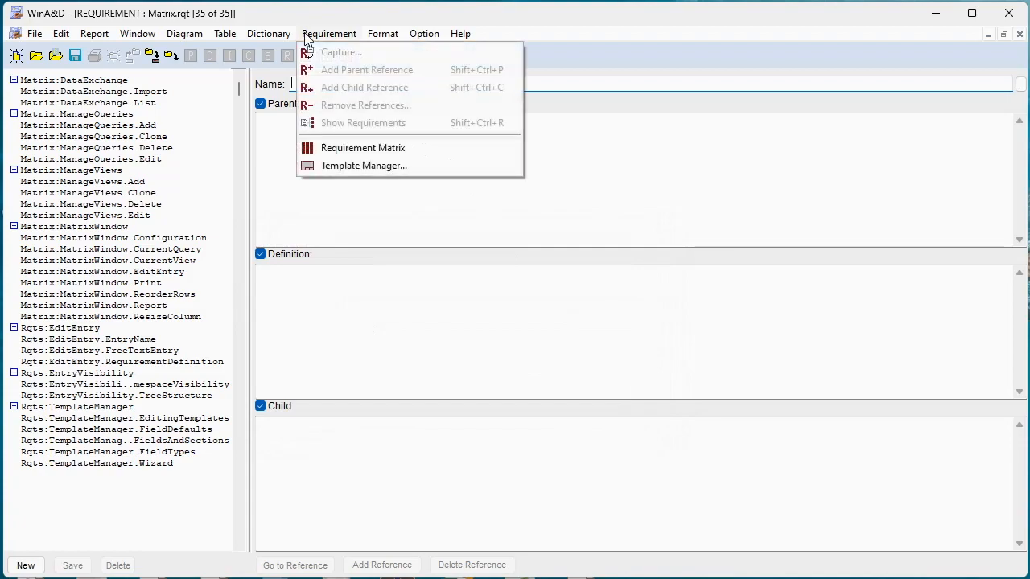
click(329, 152)
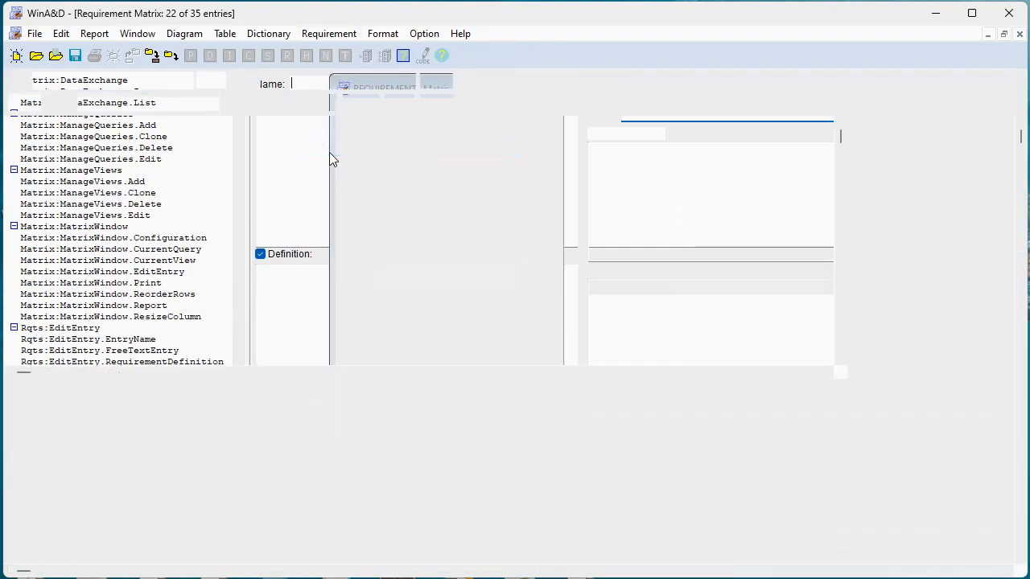